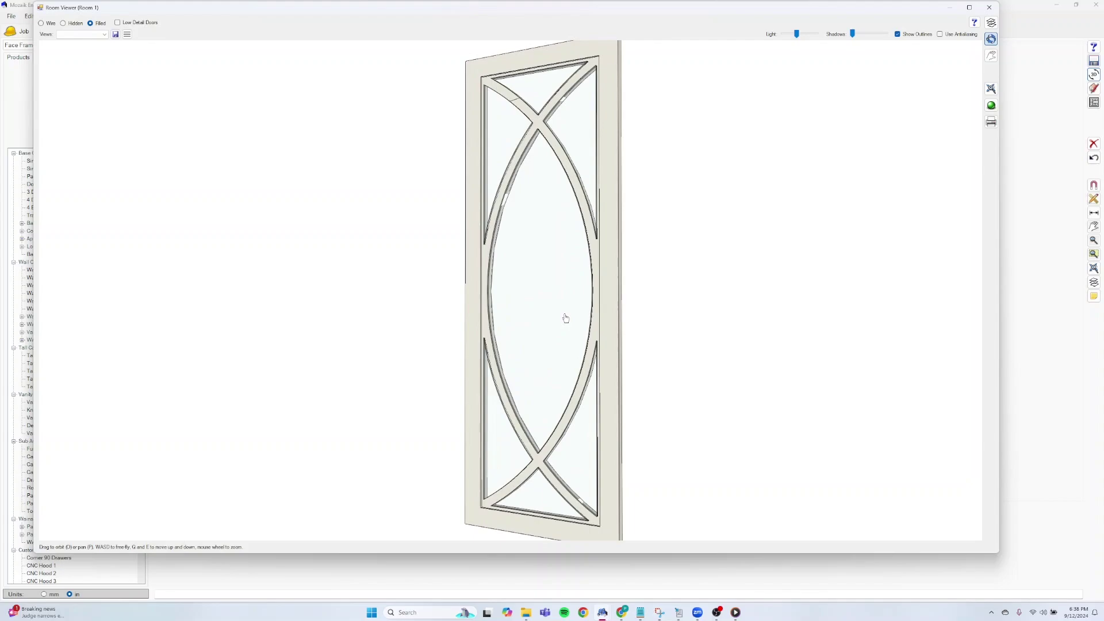
- Rotate the 3D door preview slightly to view its left edge
{"action": "left_click_drag", "start_coordinate": [565, 319], "coordinate": [564, 317]}
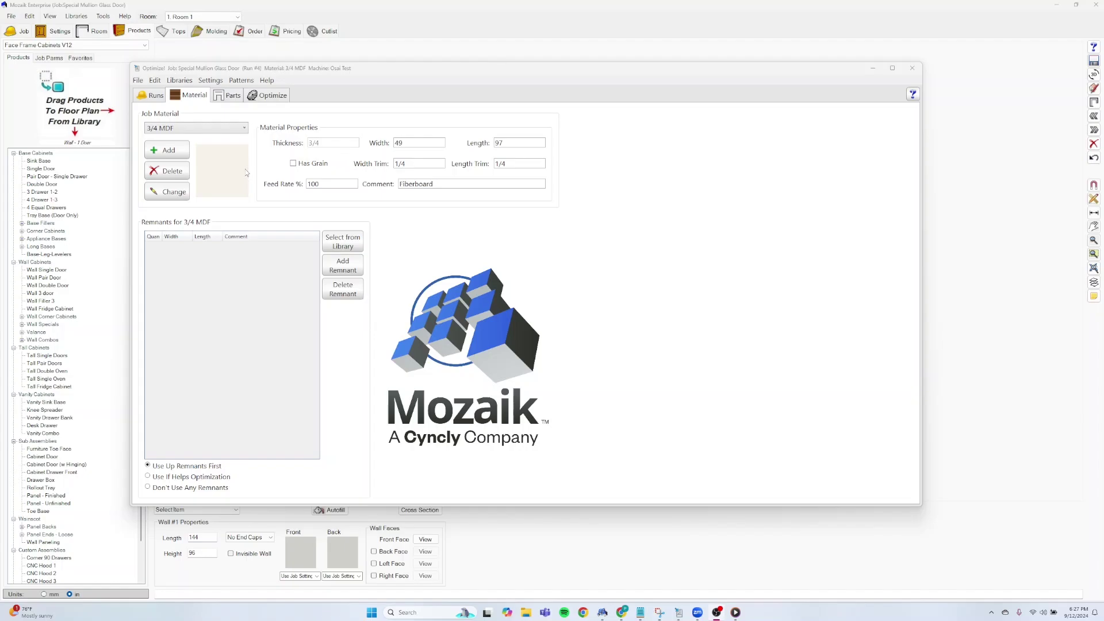
- Add a panel tool group 'Special Mullian Glass Cutout' under Libraries > CNC Tooling
{"action": "left_click", "coordinate": [182, 80]}
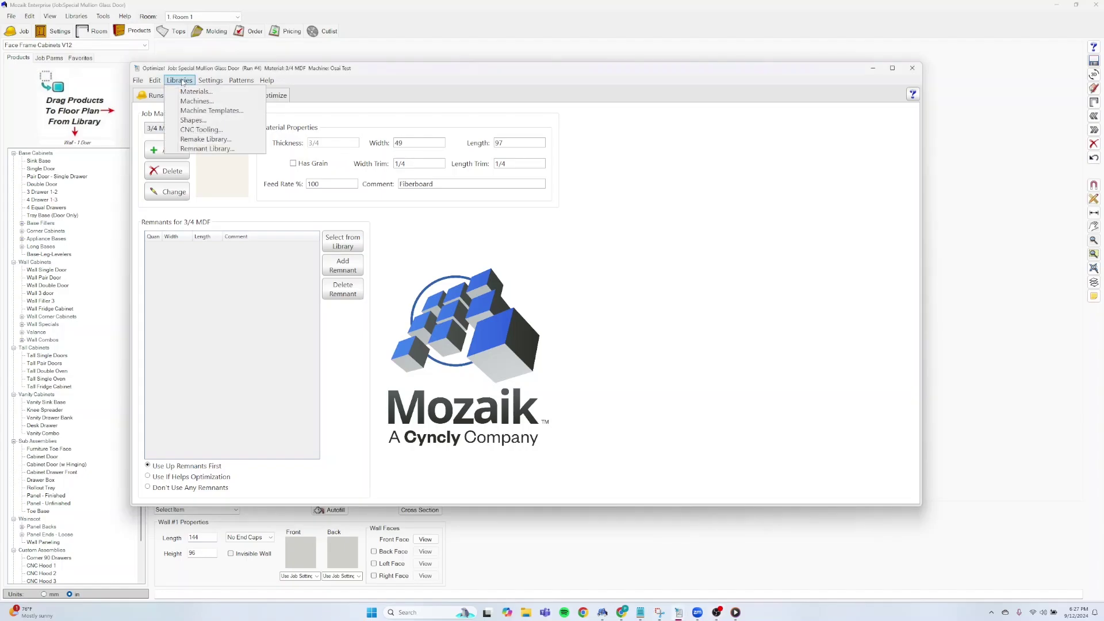
{"action": "left_click", "coordinate": [207, 135]}
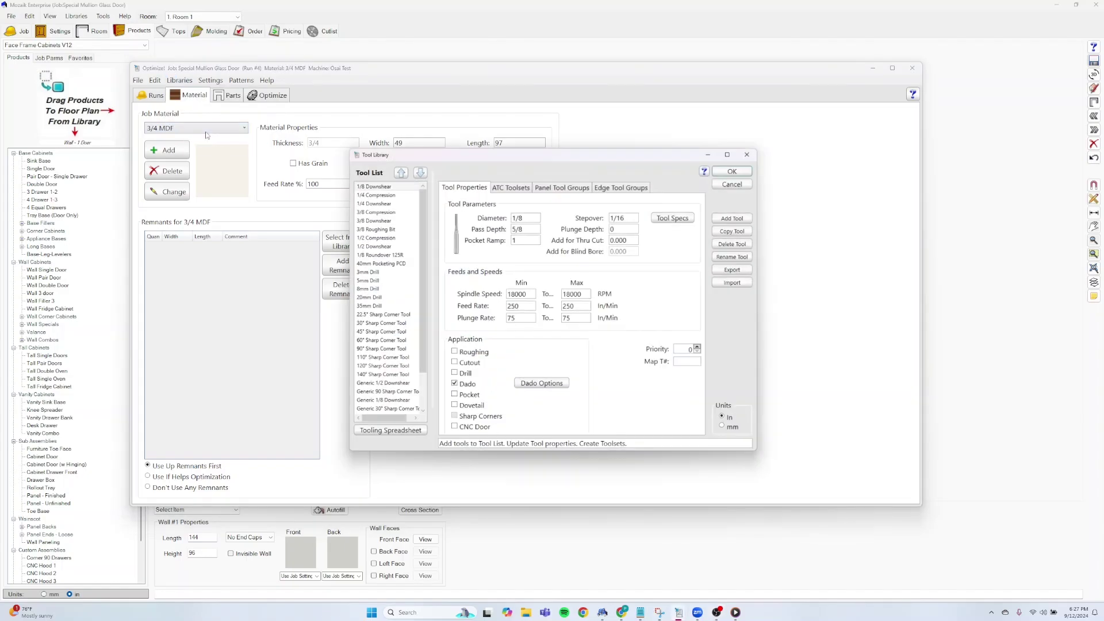
{"action": "left_click", "coordinate": [564, 187]}
{"action": "left_click", "coordinate": [733, 218]}
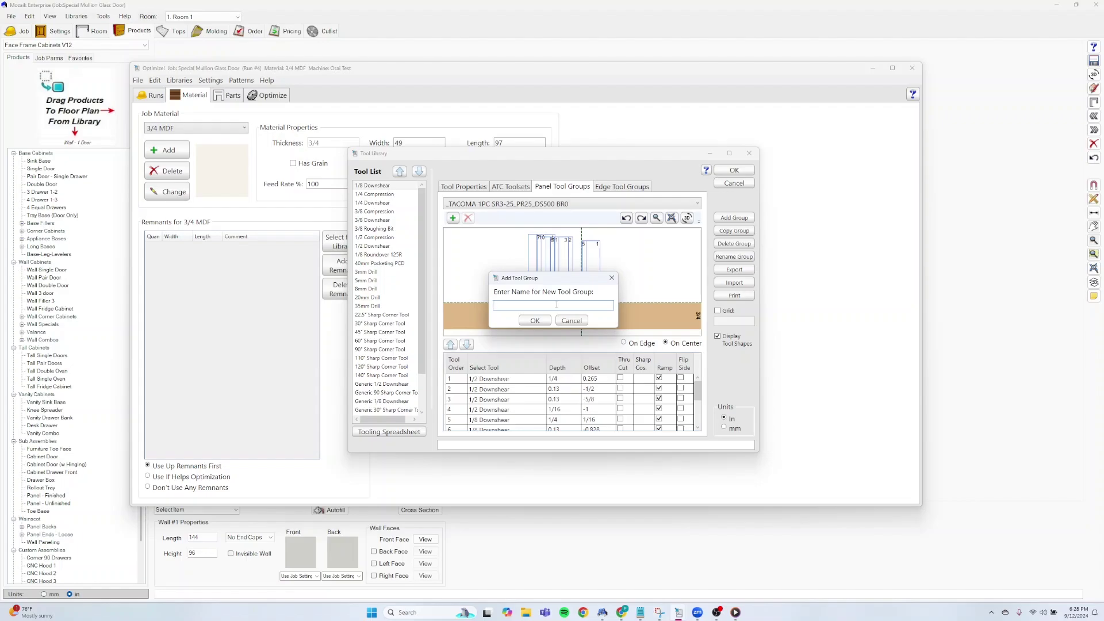
{"action": "type", "text": "Spe"}
{"action": "type", "text": "an "}
{"action": "type", "text": "out"}
- Add an On Center 3/8 Compression tool to the new Special Mullian Glass Cutout group
{"action": "left_click", "coordinate": [549, 320]}
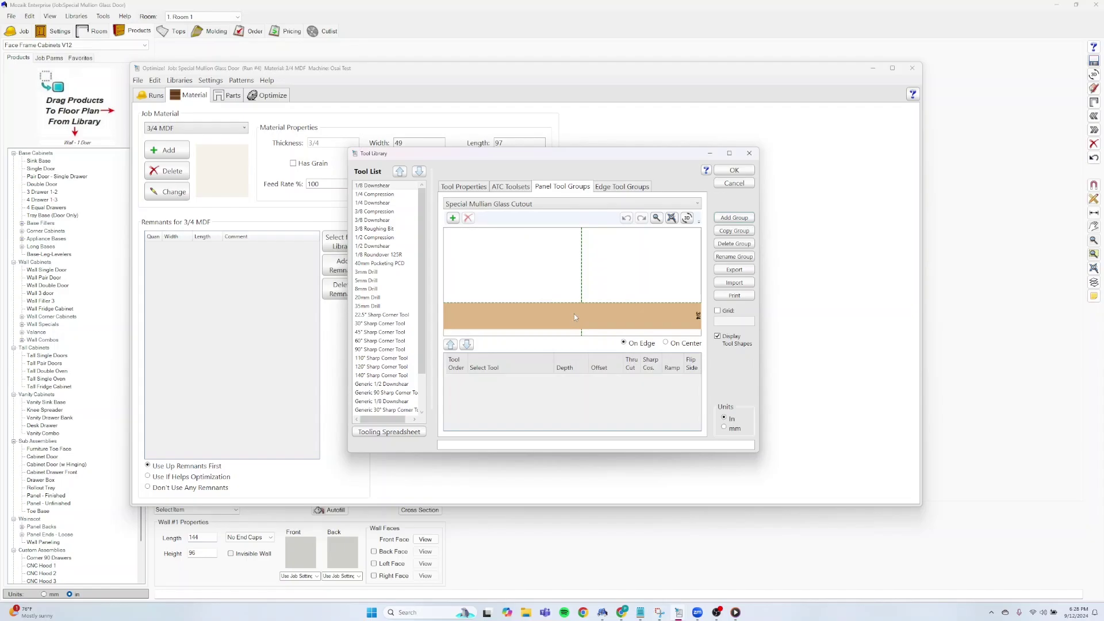
{"action": "left_click", "coordinate": [666, 343]}
{"action": "left_click", "coordinate": [375, 211]}
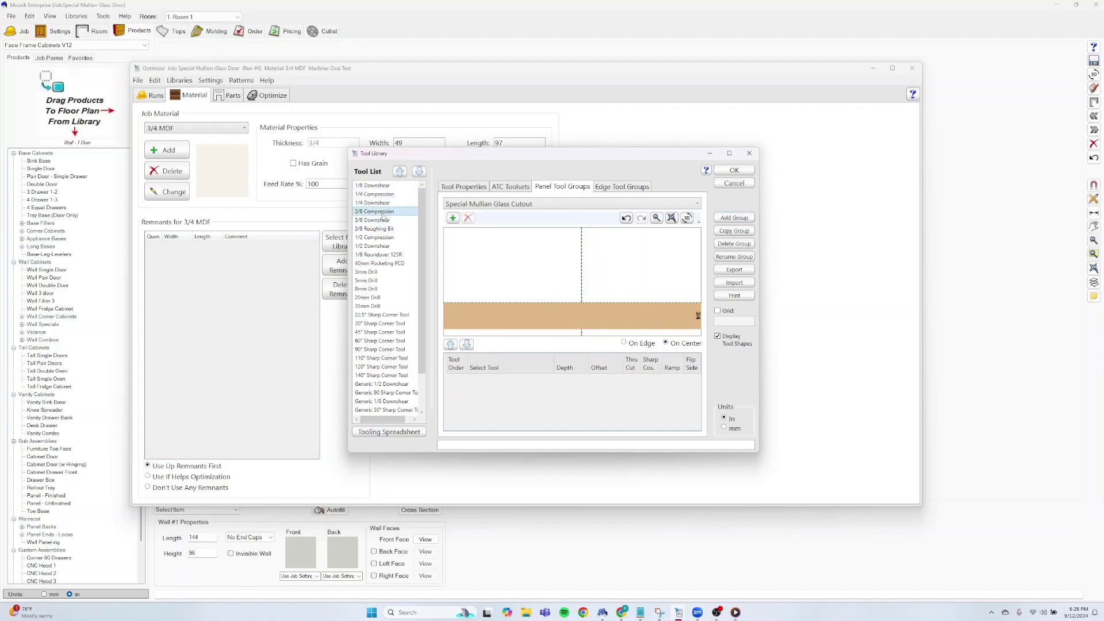
{"action": "left_click", "coordinate": [453, 218]}
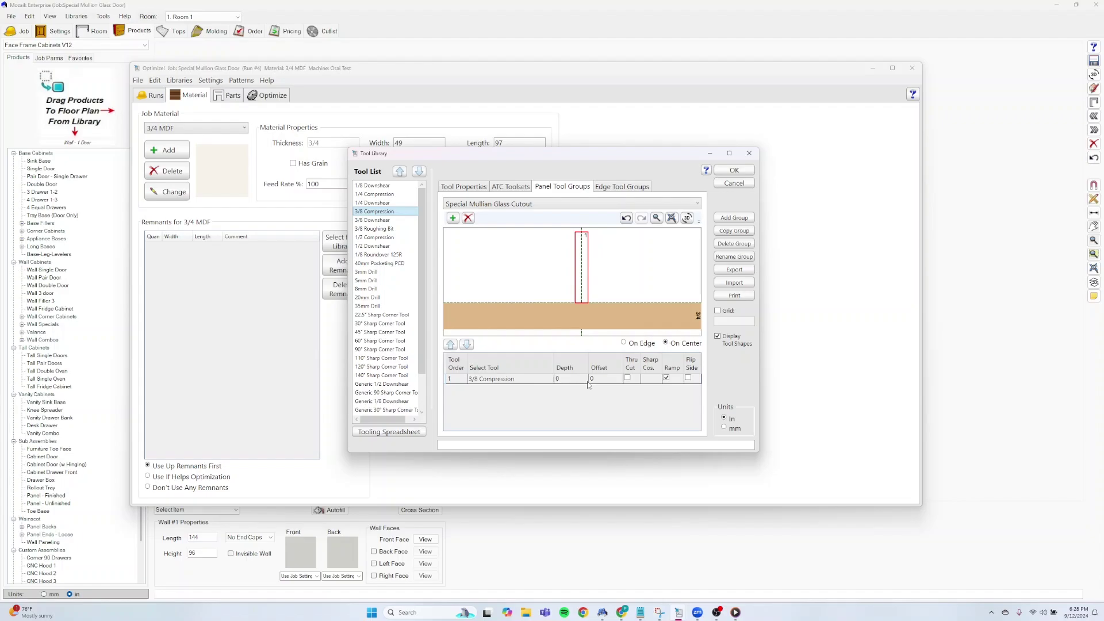
- Give the tool a 3/16 offset with Thru Cut and Flip Side, then save the library
{"action": "left_click", "coordinate": [593, 380]}
{"action": "type", "text": ".1875"}
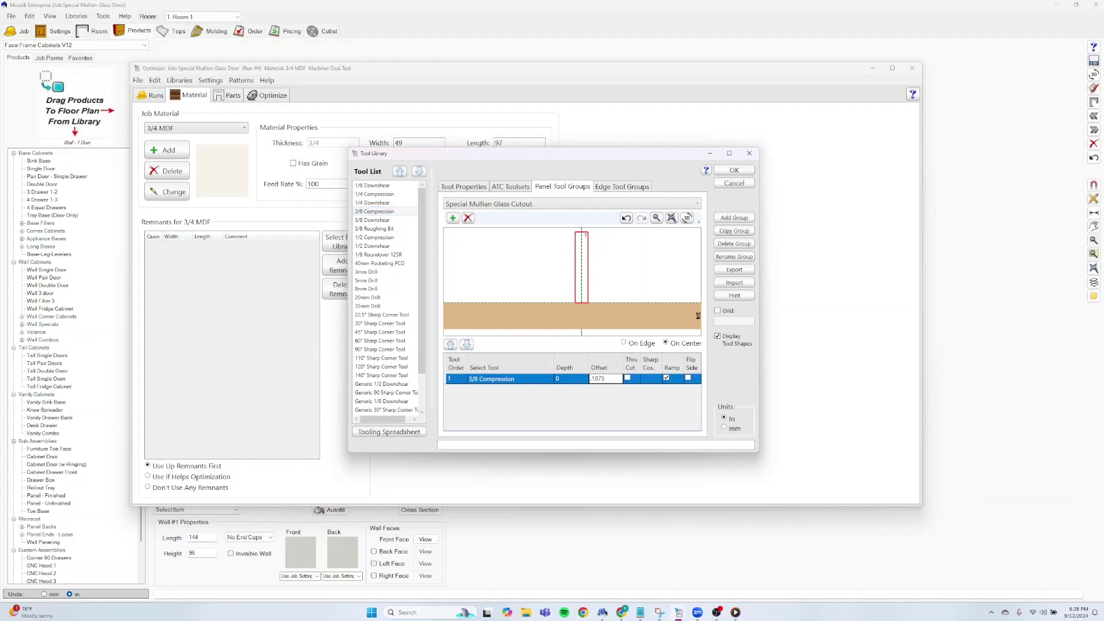
{"action": "key", "text": "Return"}
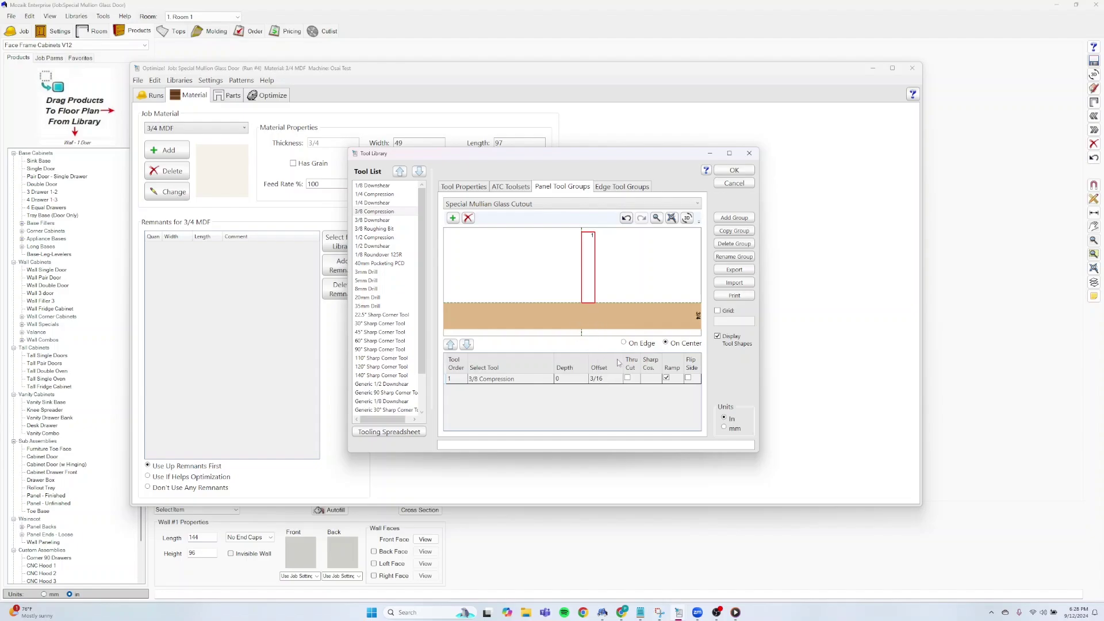
{"action": "left_click", "coordinate": [628, 380]}
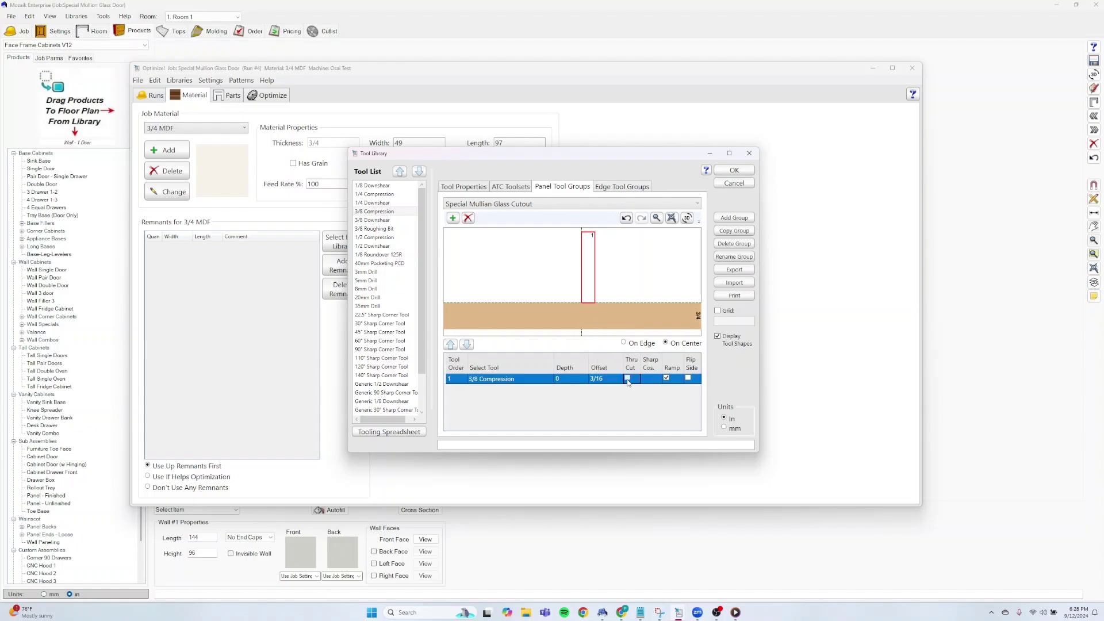
{"action": "left_click", "coordinate": [688, 380]}
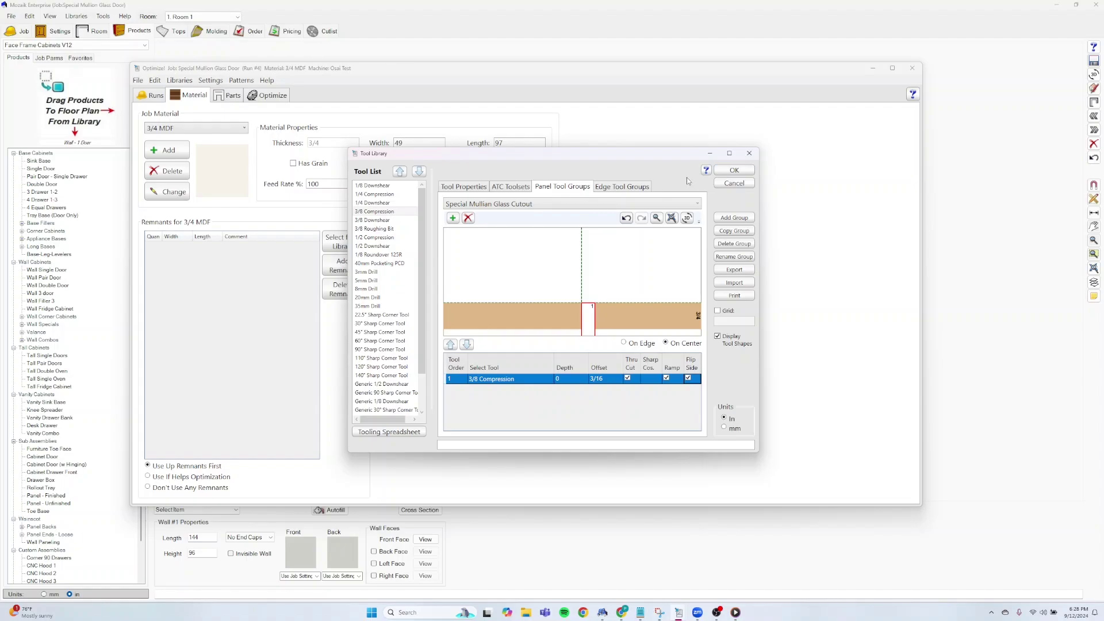
{"action": "left_click", "coordinate": [726, 171]}
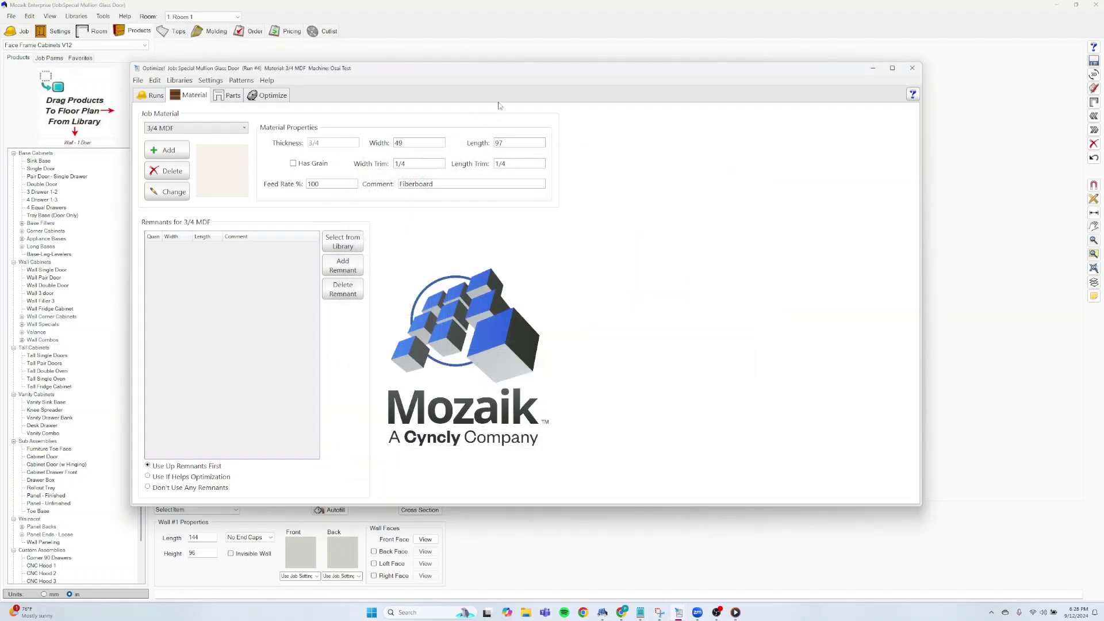
- Close the Optimizer and add the routed door 'Special Mullion Double Bow' in the Doors library
{"action": "left_click", "coordinate": [493, 51]}
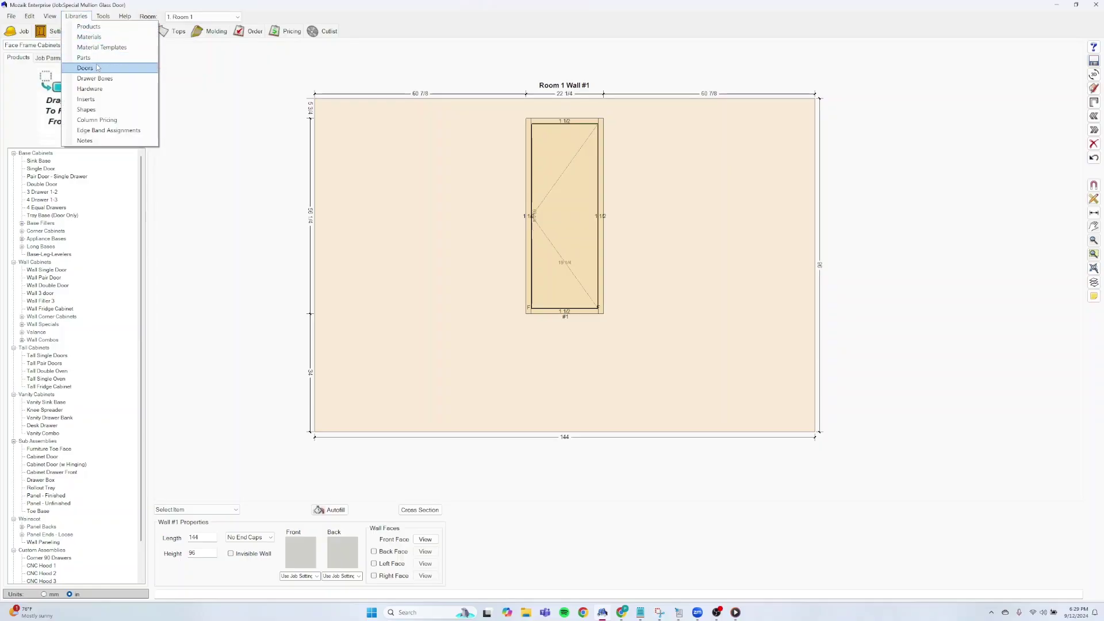
{"action": "left_click", "coordinate": [98, 68]}
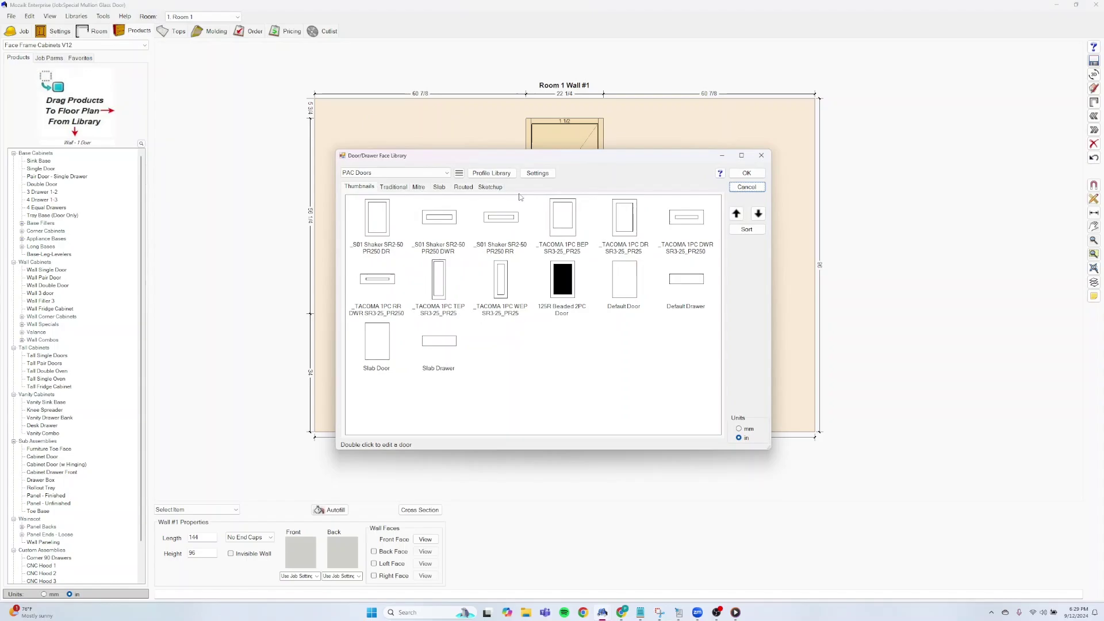
{"action": "left_click", "coordinate": [466, 187]}
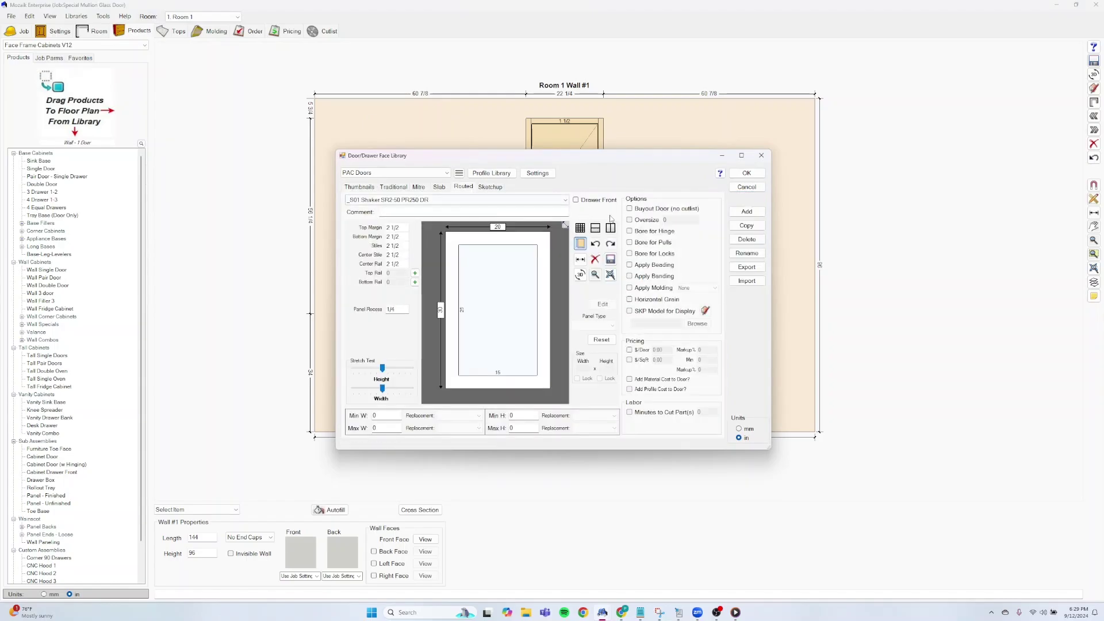
{"action": "left_click", "coordinate": [747, 211]}
{"action": "type", "text": "S"}
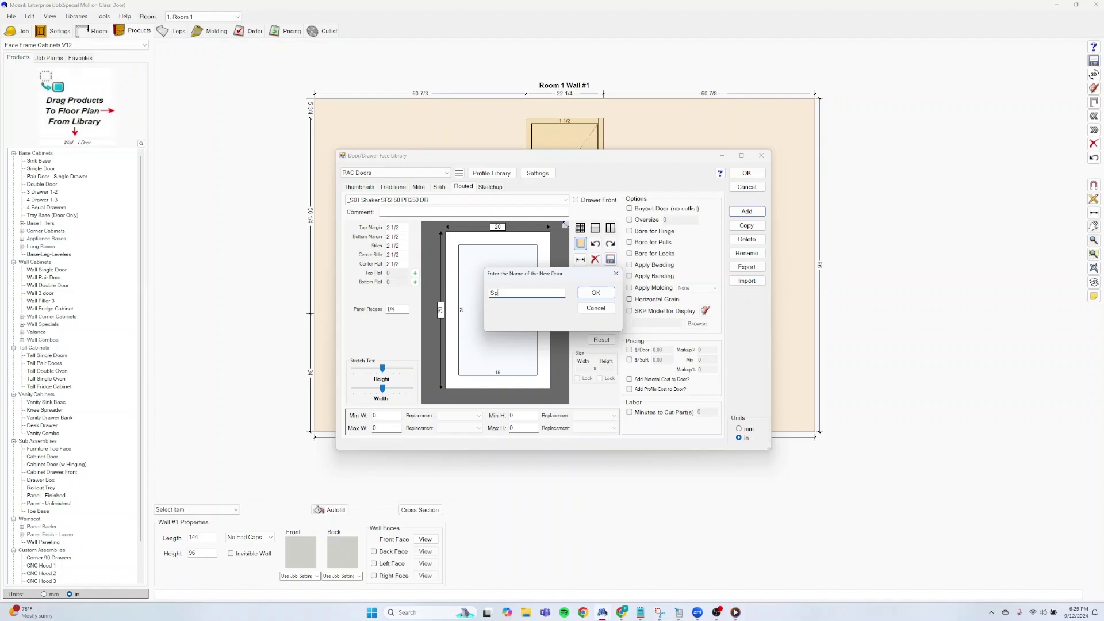
{"action": "type", "text": "pecial Mul"}
{"action": "type", "text": "lion"}
{"action": "type", "text": " Double Bolw"}
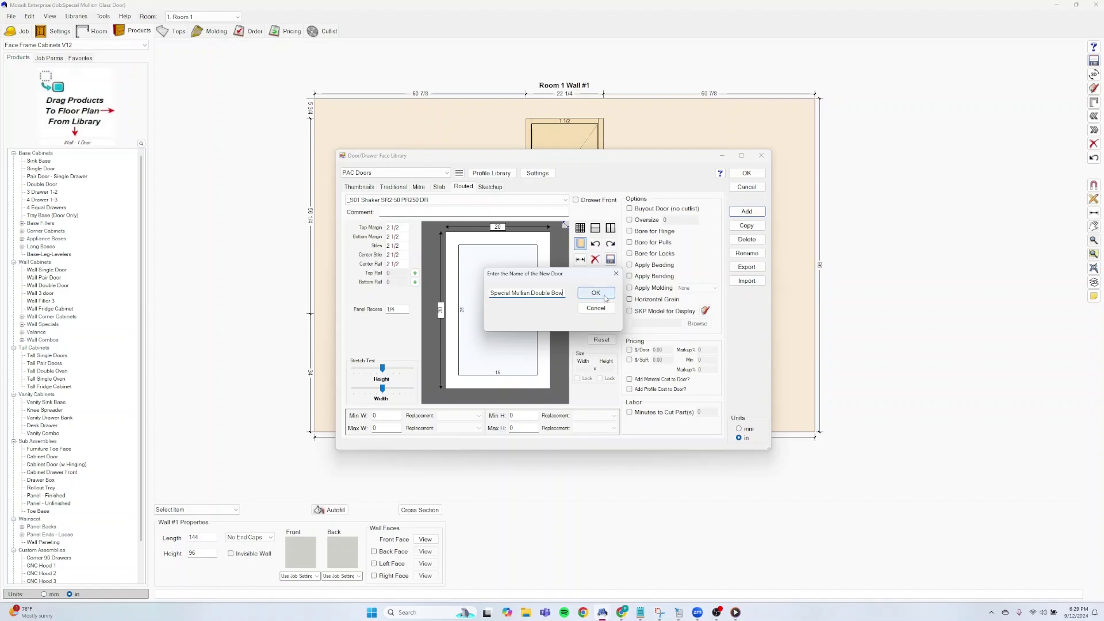
{"action": "left_click", "coordinate": [605, 299]}
- Set the new door's centre panel type to Glass
{"action": "left_click", "coordinate": [606, 300]}
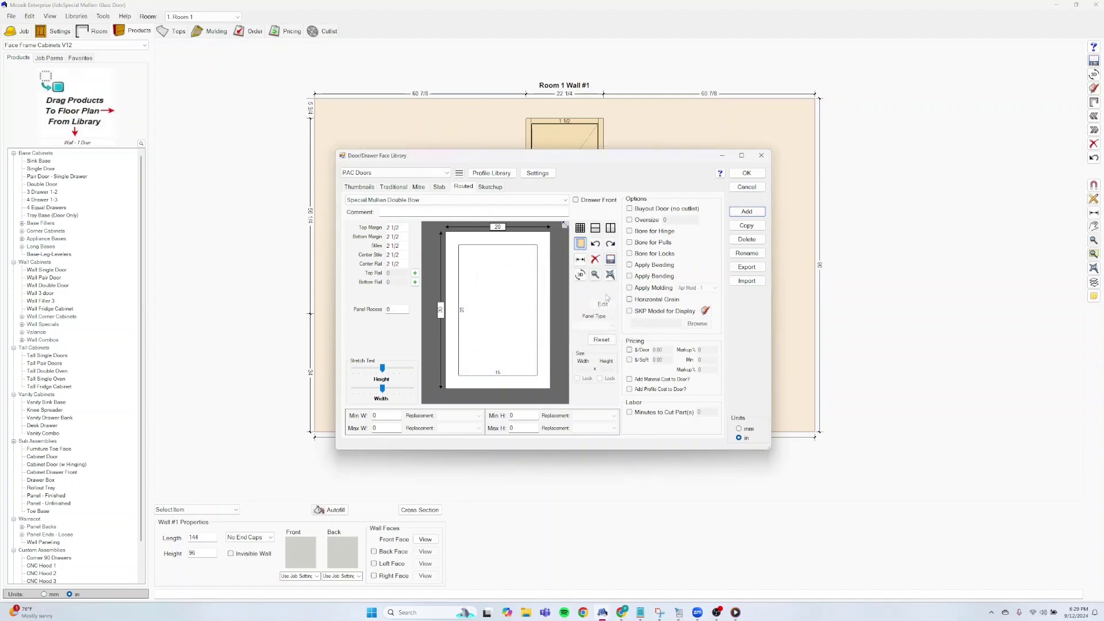
{"action": "left_click", "coordinate": [515, 331]}
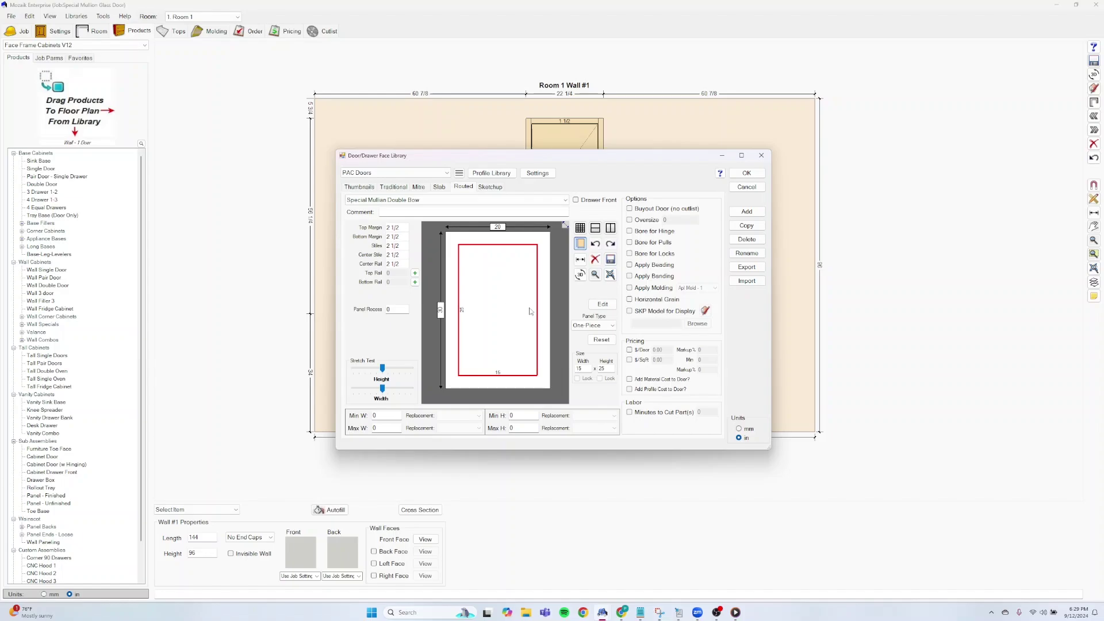
{"action": "left_click", "coordinate": [593, 325]}
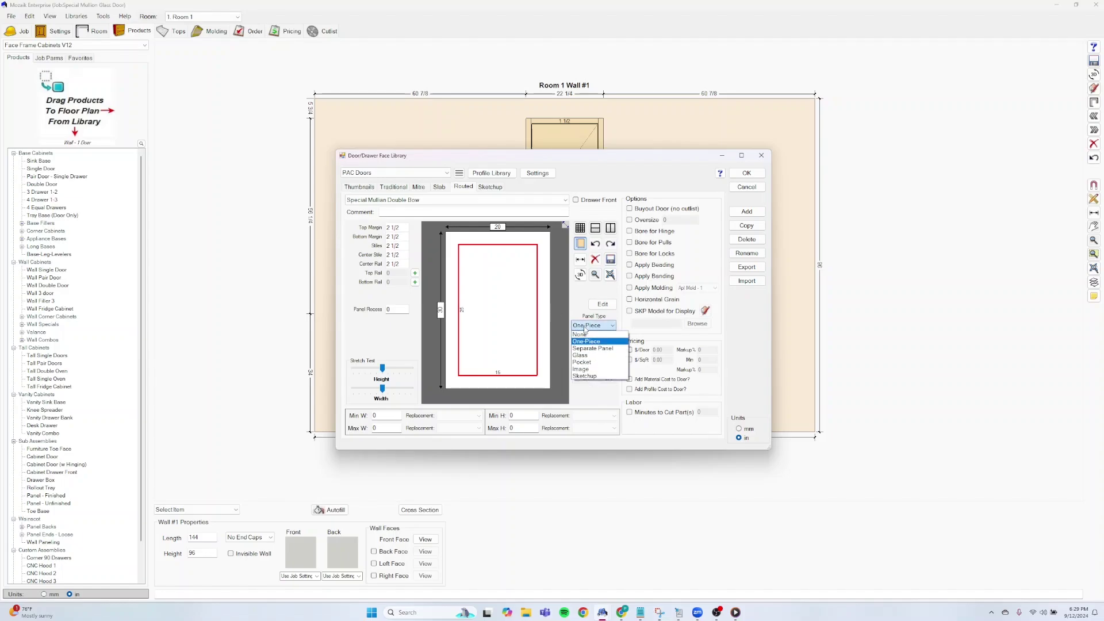
{"action": "left_click", "coordinate": [590, 355]}
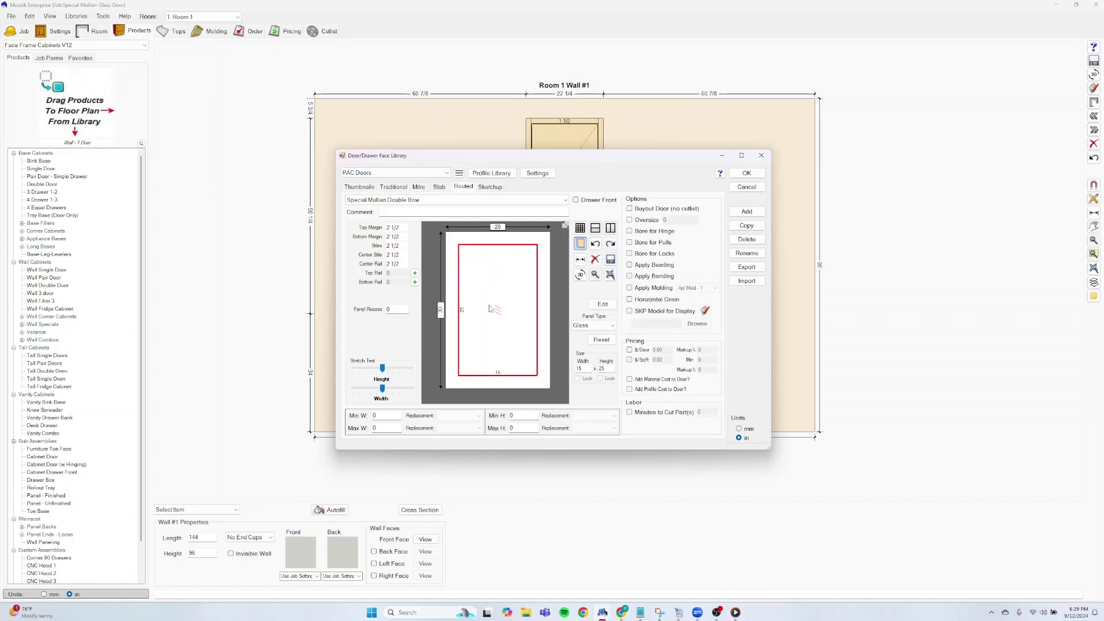
- Apply Double Bow special mullions to the glass panel at width 1
{"action": "right_click", "coordinate": [518, 329]}
{"action": "mouse_move", "coordinate": [559, 360]}
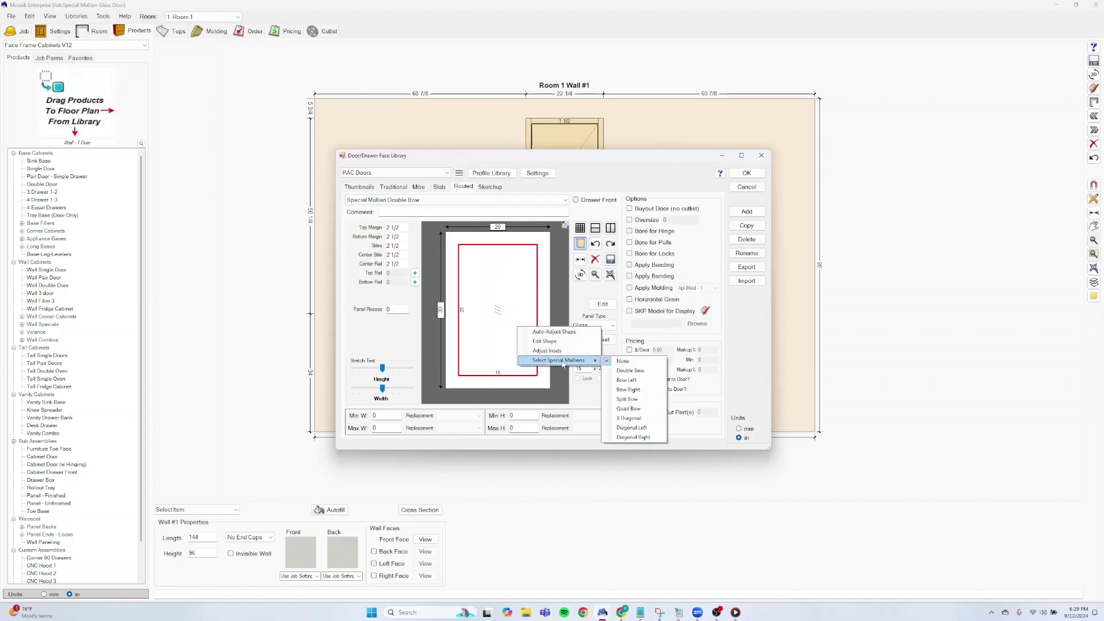
{"action": "left_click", "coordinate": [639, 371]}
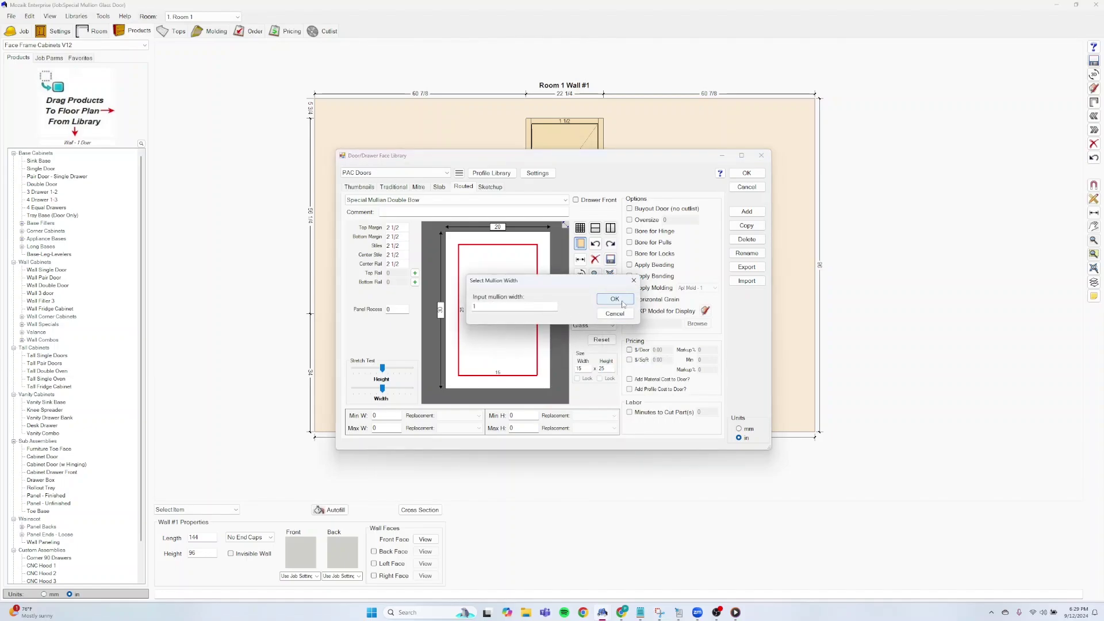
{"action": "left_click", "coordinate": [622, 301]}
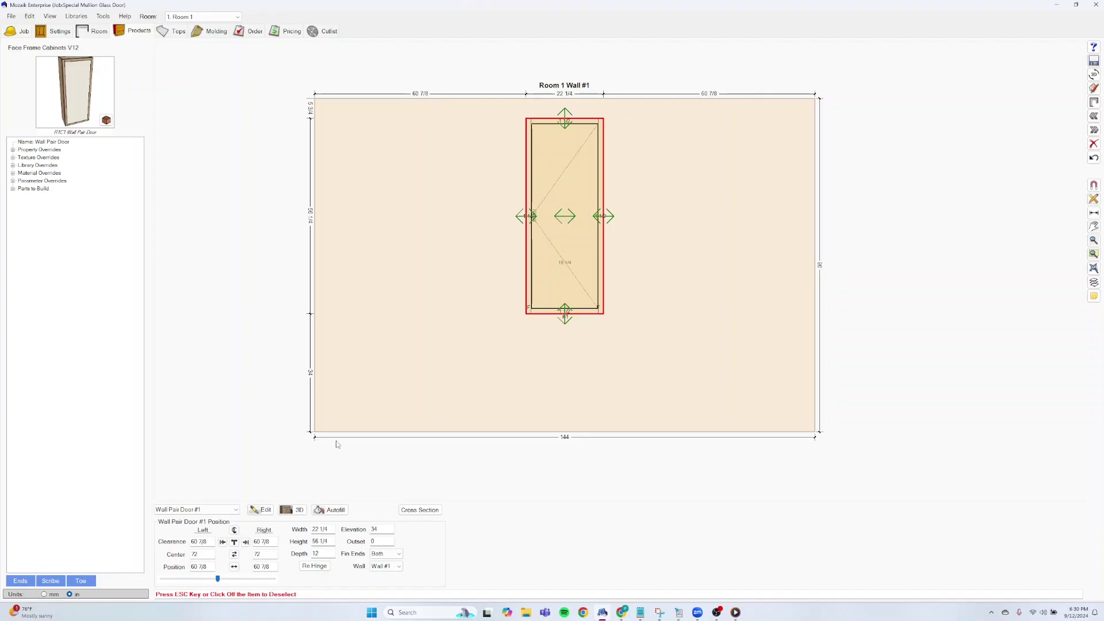
- Override the wall pair door opening's door style to Special Mullion Double Bow
{"action": "left_click", "coordinate": [261, 509]}
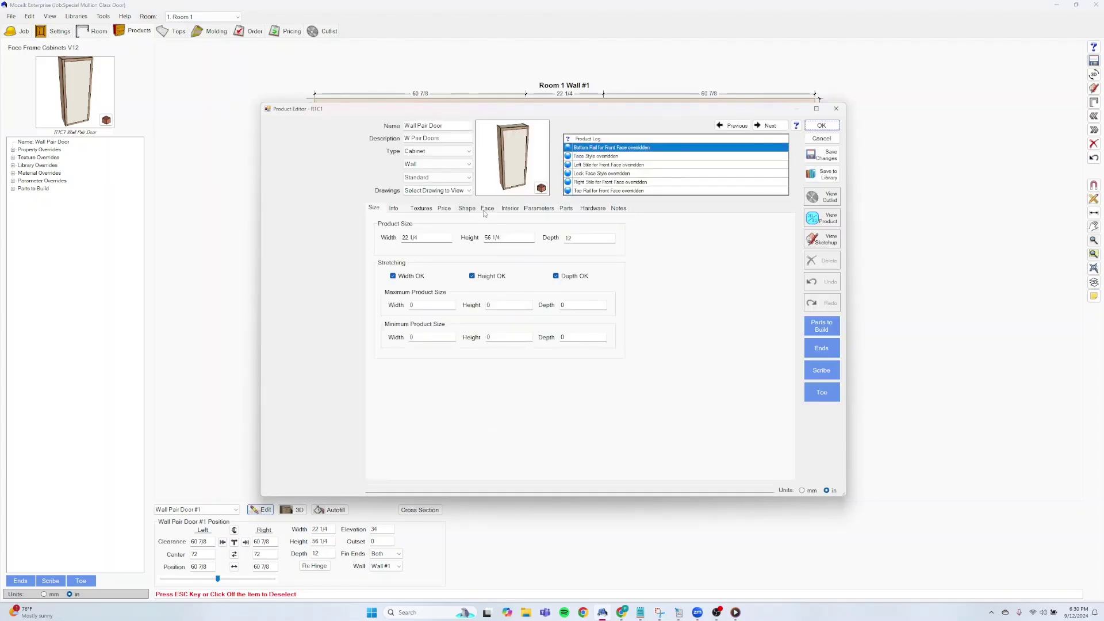
{"action": "left_click", "coordinate": [487, 208]}
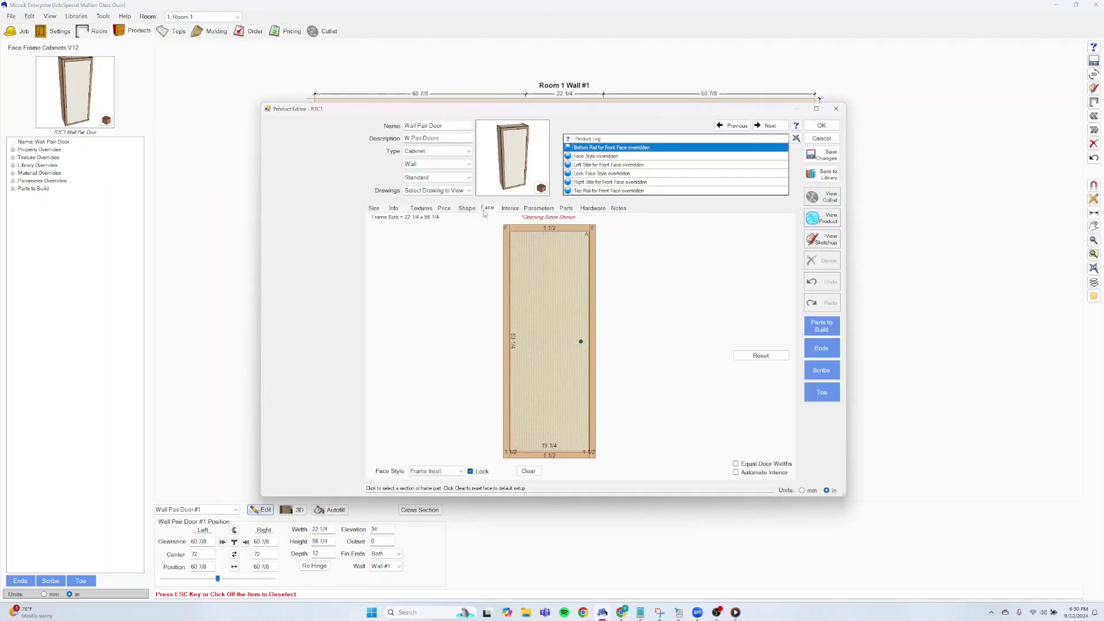
{"action": "left_click", "coordinate": [544, 283]}
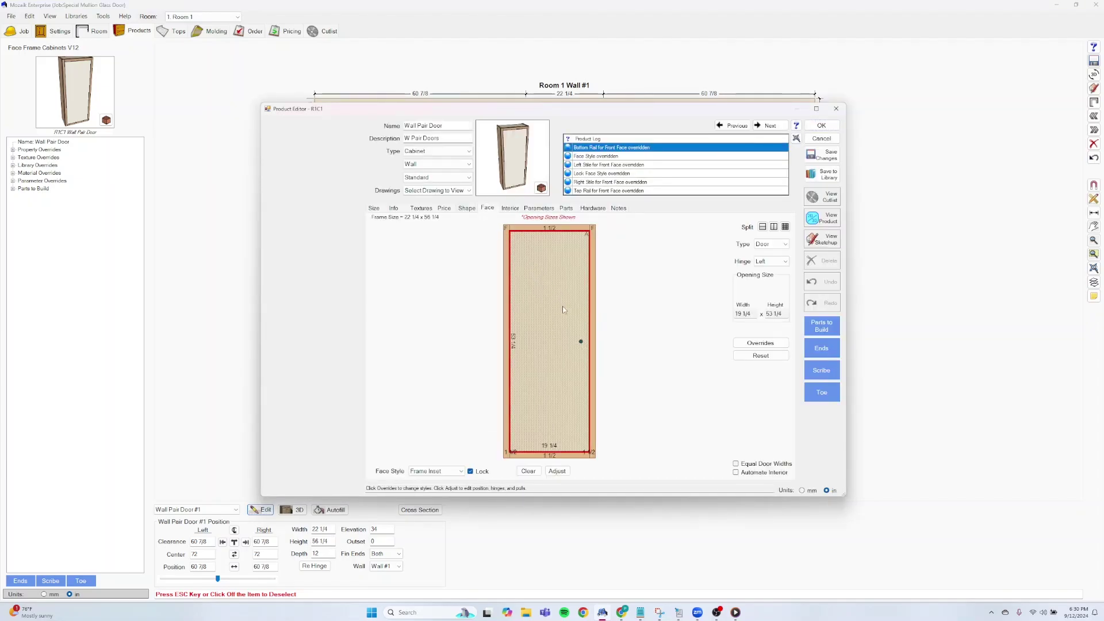
{"action": "left_click", "coordinate": [753, 345]}
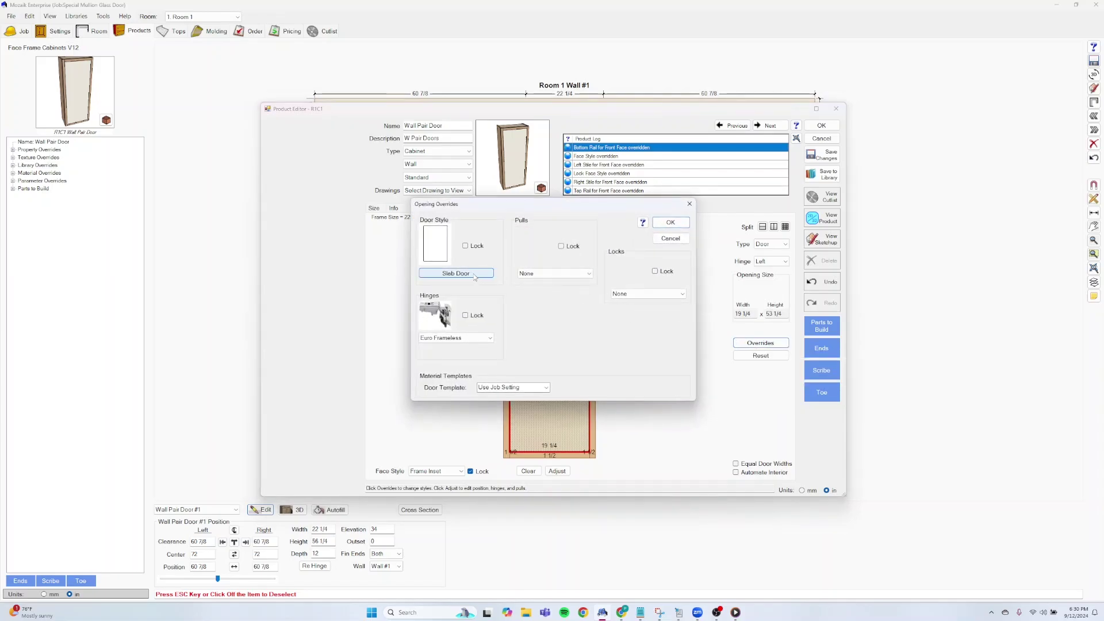
{"action": "left_click", "coordinate": [473, 274]}
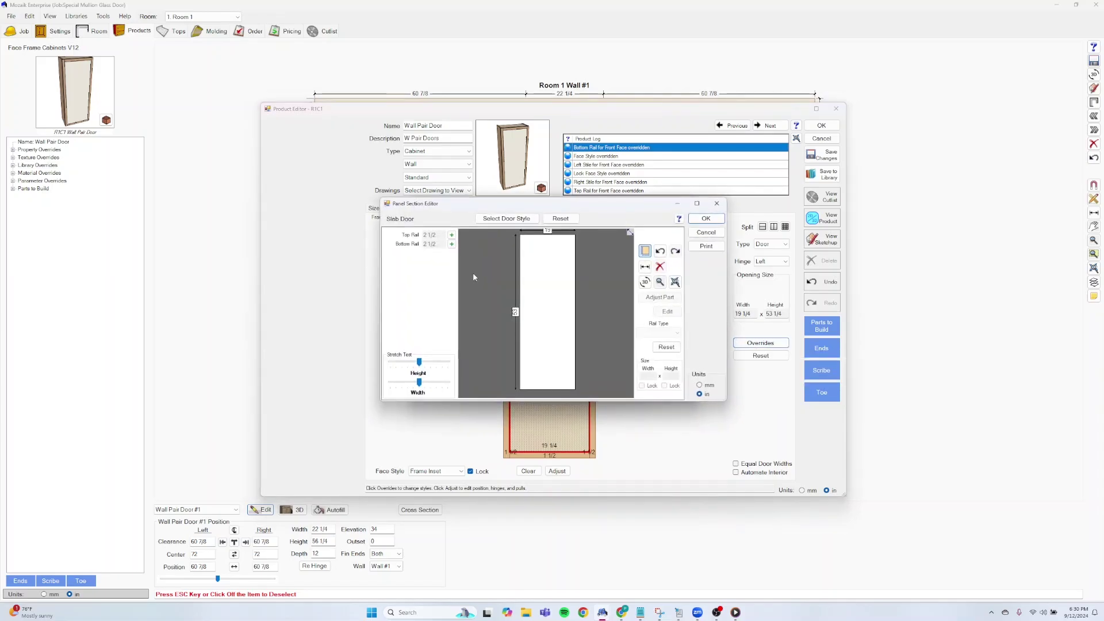
{"action": "left_click", "coordinate": [509, 220]}
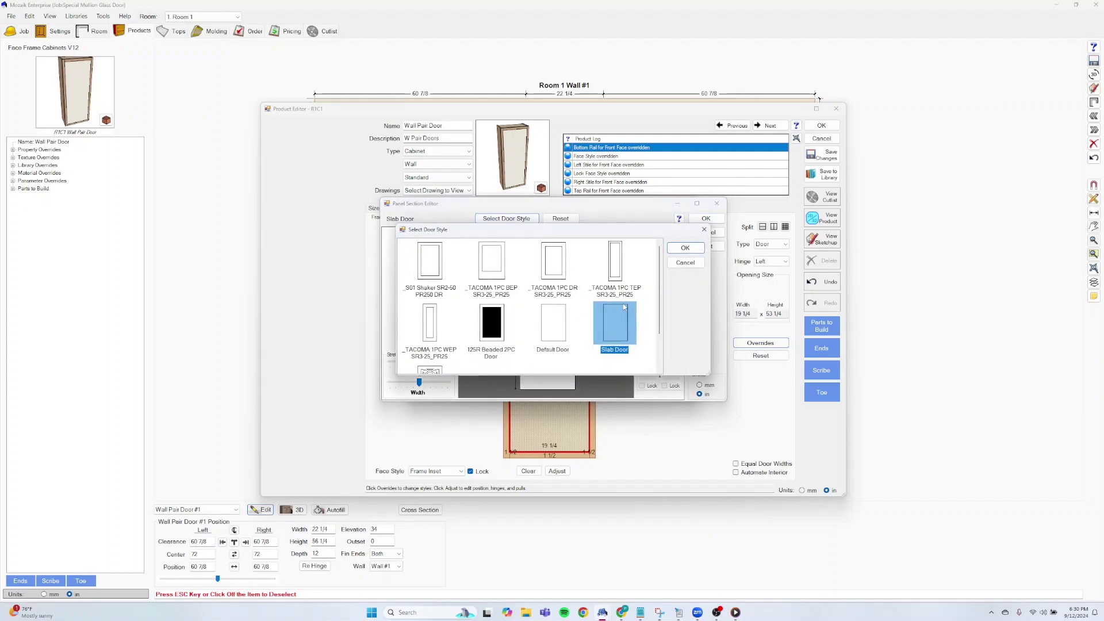
{"action": "scroll", "coordinate": [483, 327], "scroll_direction": "down", "scroll_amount": 1}
{"action": "left_click", "coordinate": [421, 340]}
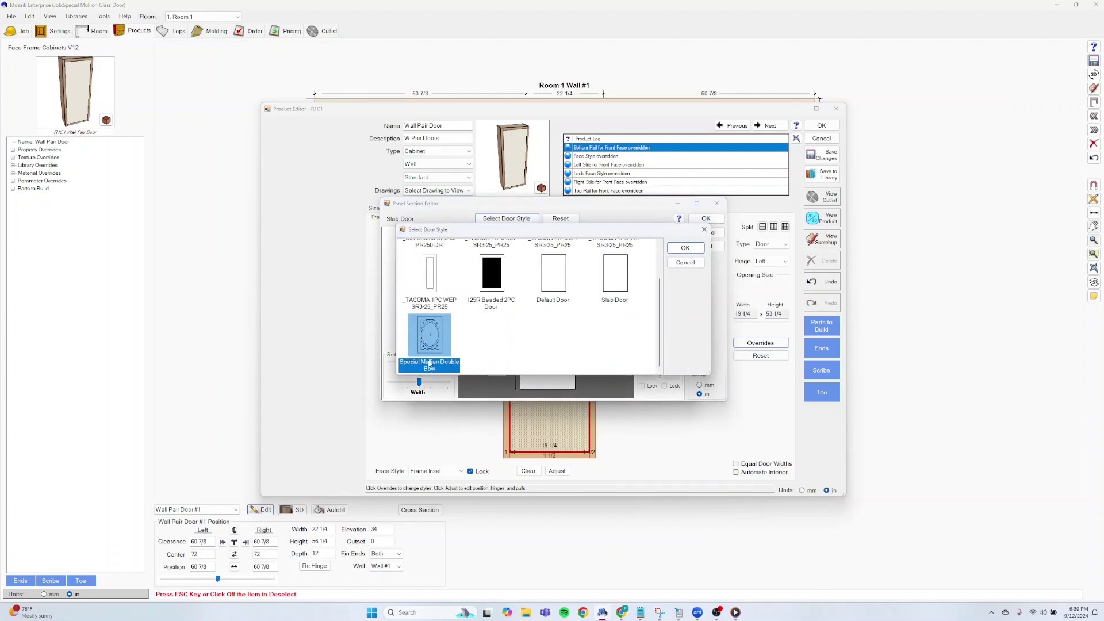
{"action": "left_click", "coordinate": [685, 248]}
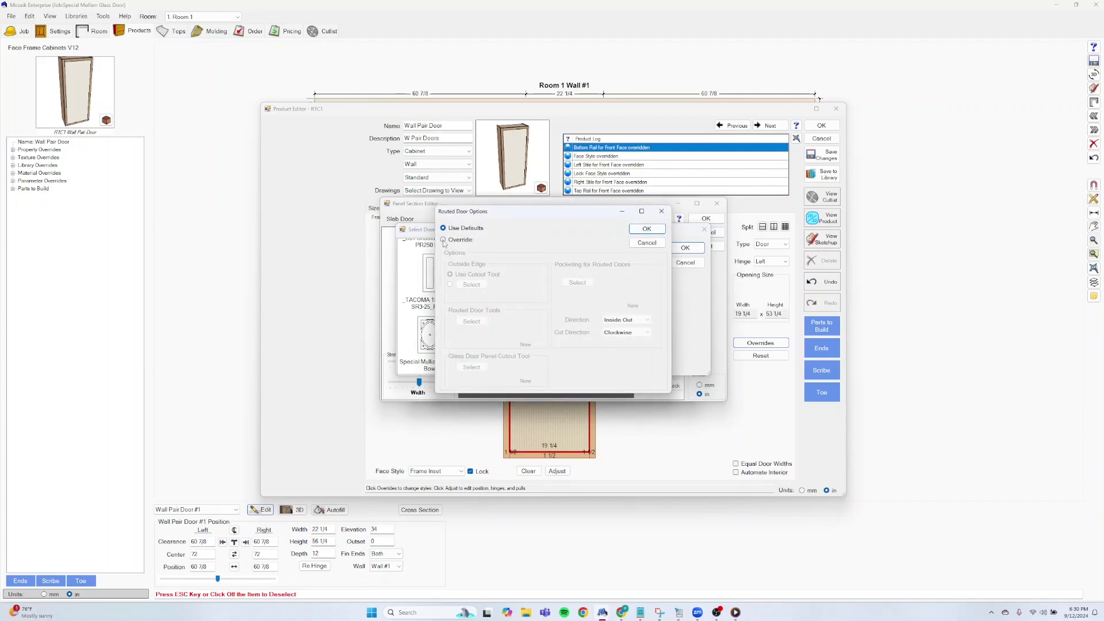
- Route the door with the Special Mullion Glass Cutout tool group and confirm
{"action": "left_click", "coordinate": [443, 239]}
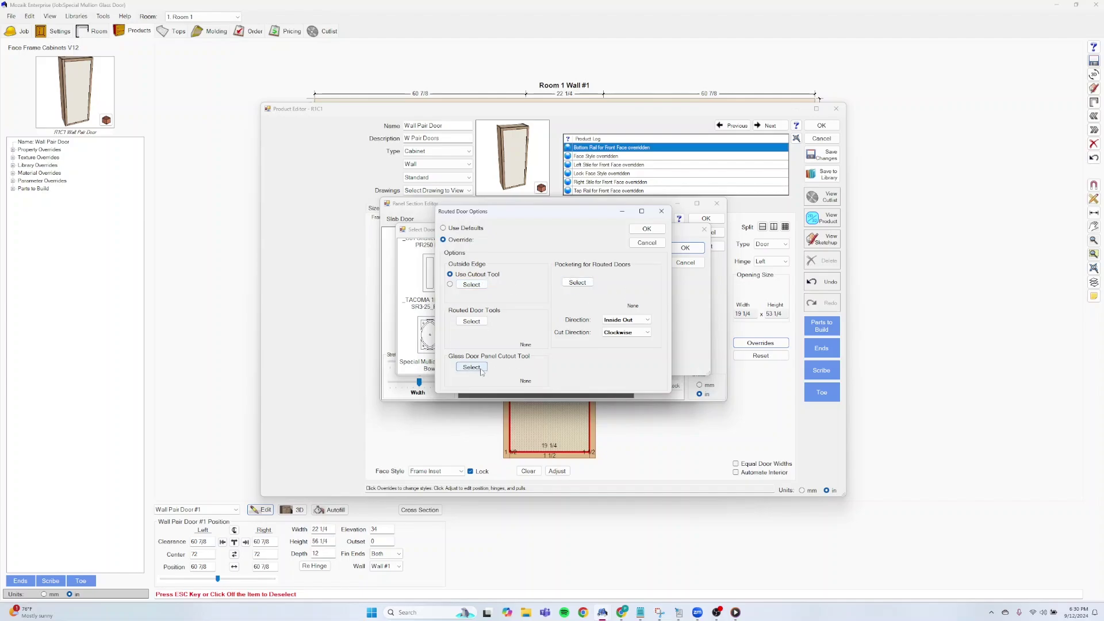
{"action": "left_click", "coordinate": [471, 321]}
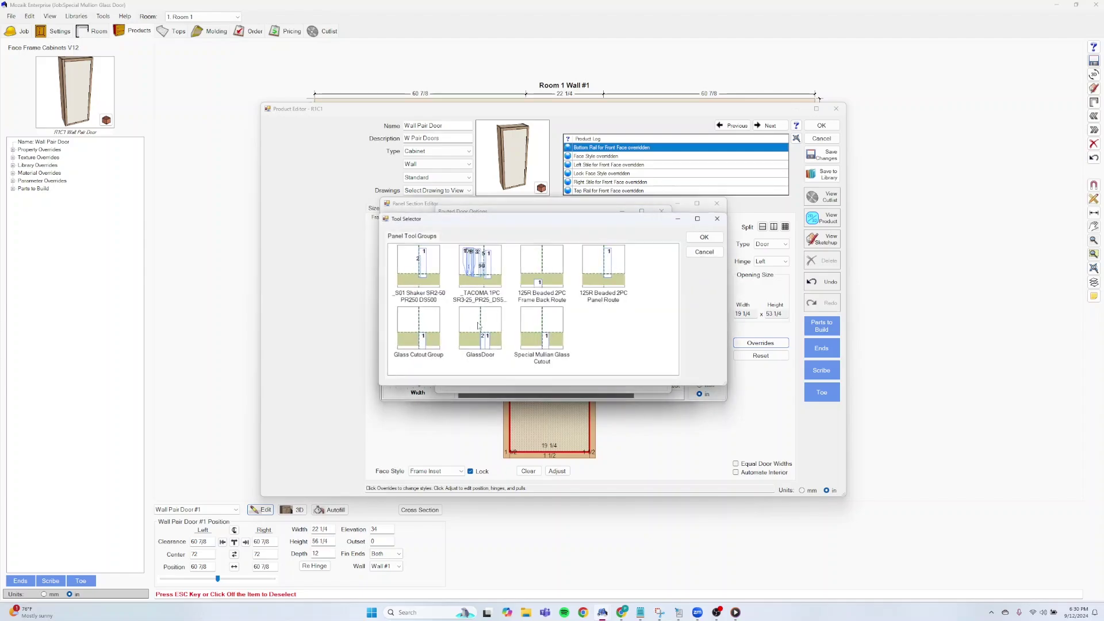
{"action": "left_click", "coordinate": [543, 327]}
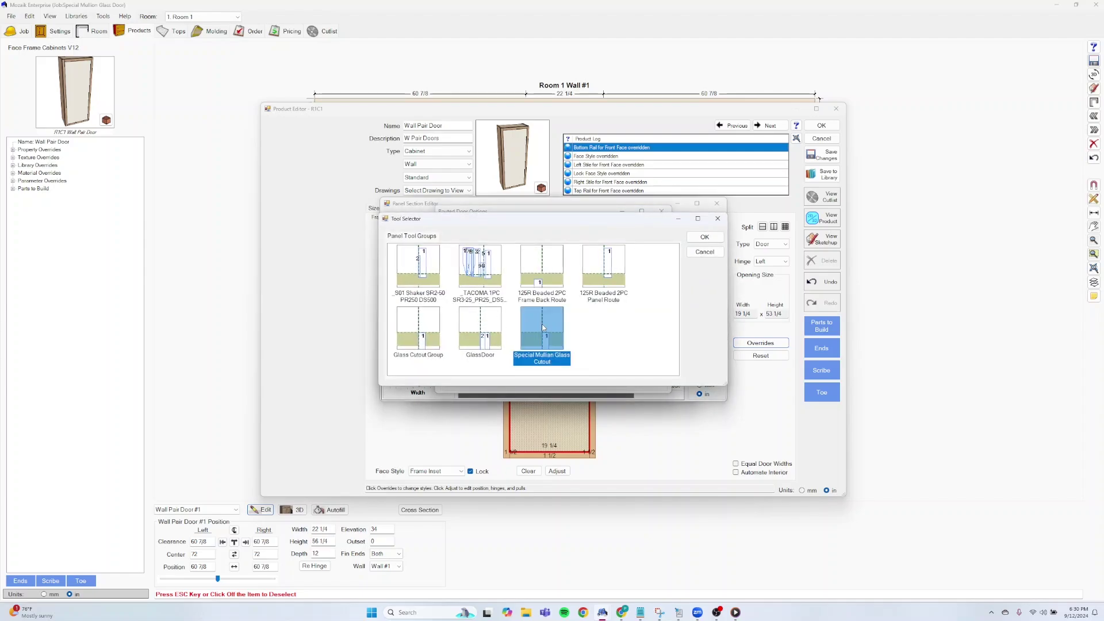
{"action": "left_click", "coordinate": [706, 238]}
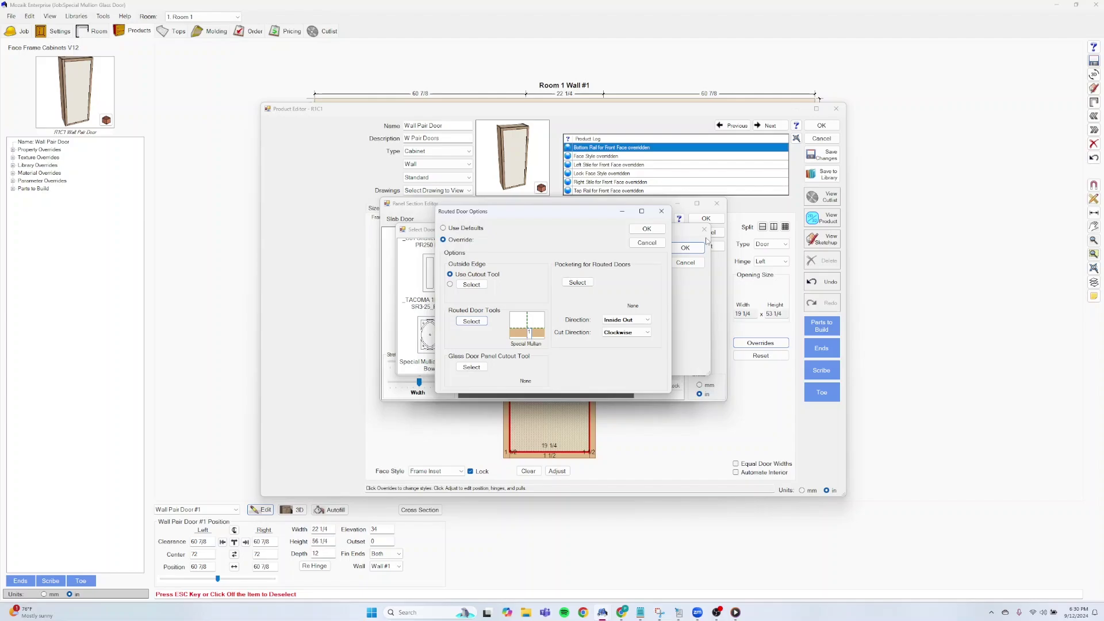
{"action": "left_click", "coordinate": [652, 229]}
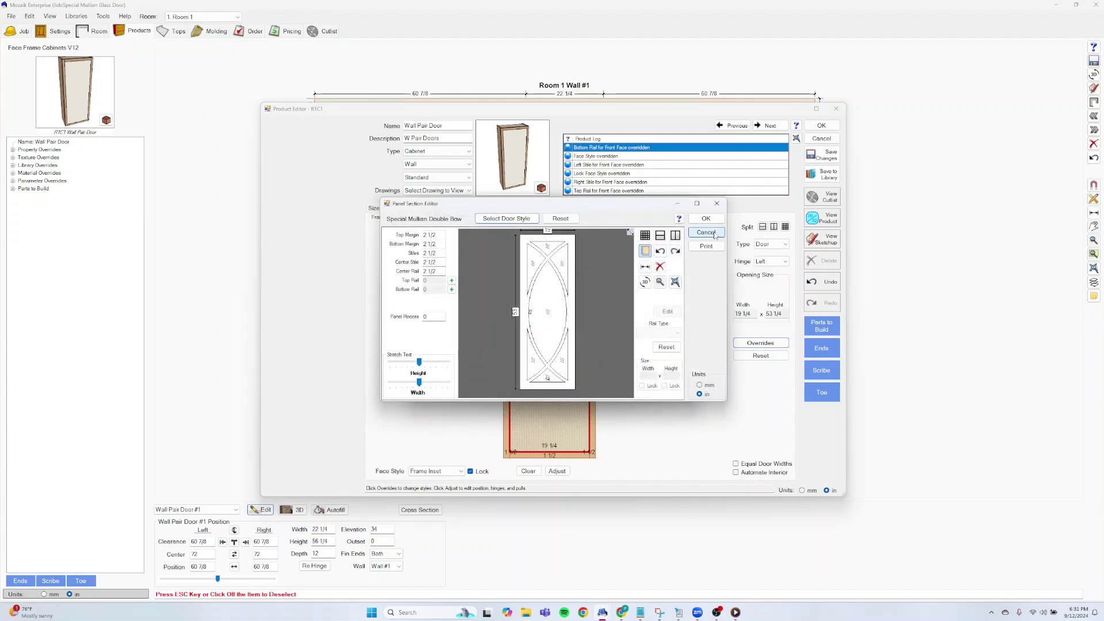
{"action": "left_click", "coordinate": [706, 220]}
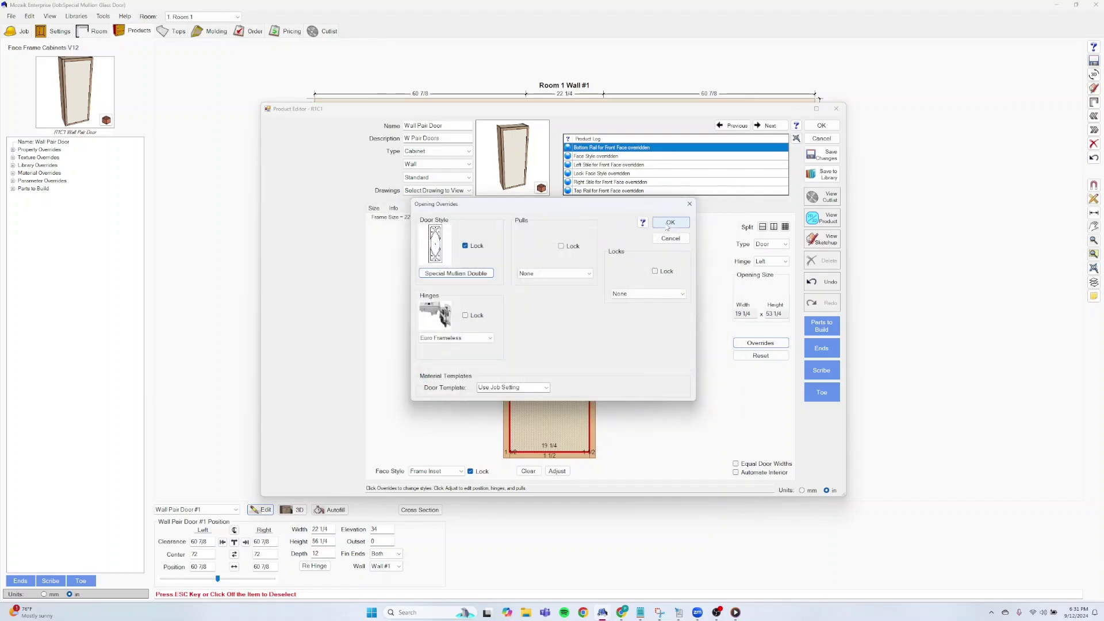
- Apply the opening override and reposition the Product Editor window
{"action": "left_click", "coordinate": [670, 223]}
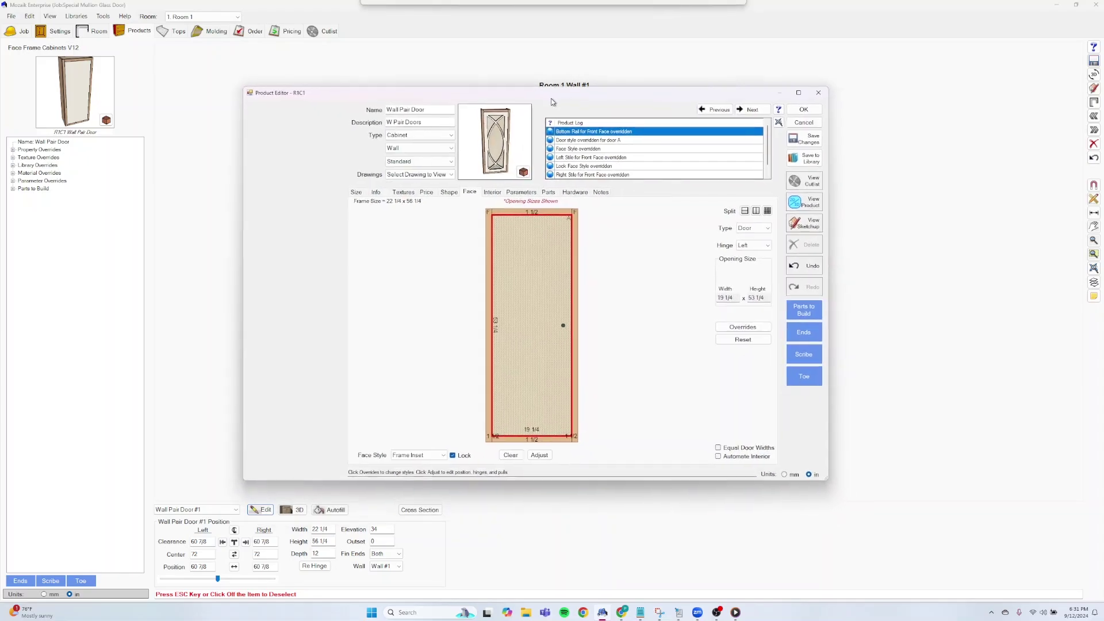
{"action": "left_click_drag", "start_coordinate": [552, 102], "coordinate": [546, 101]}
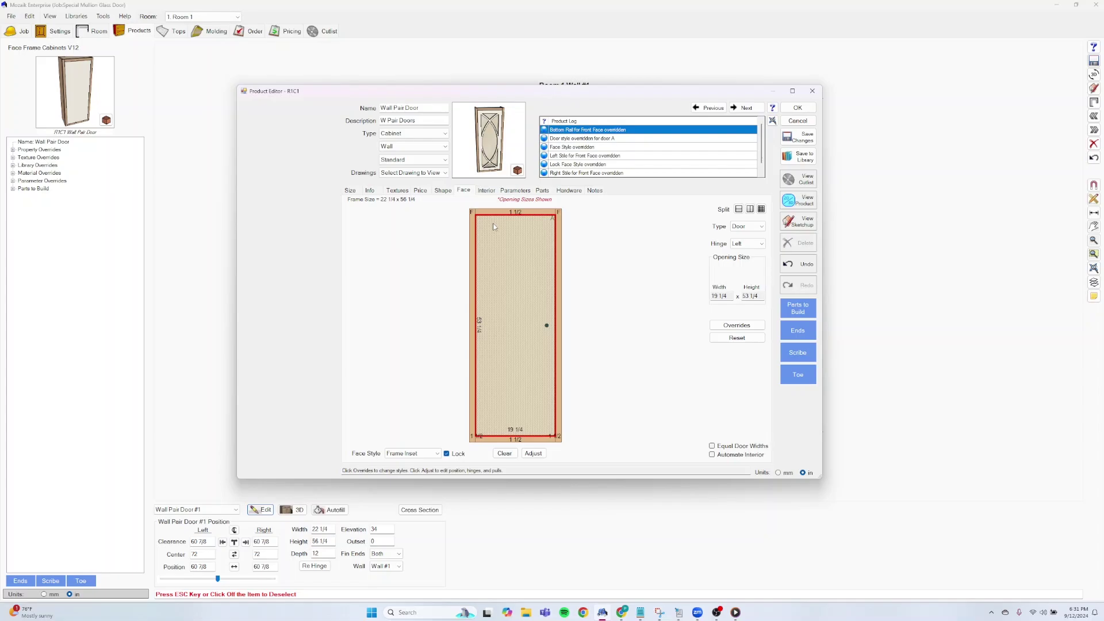
- Open Door(L) from the Parts list and edit its shape
{"action": "left_click", "coordinate": [543, 192]}
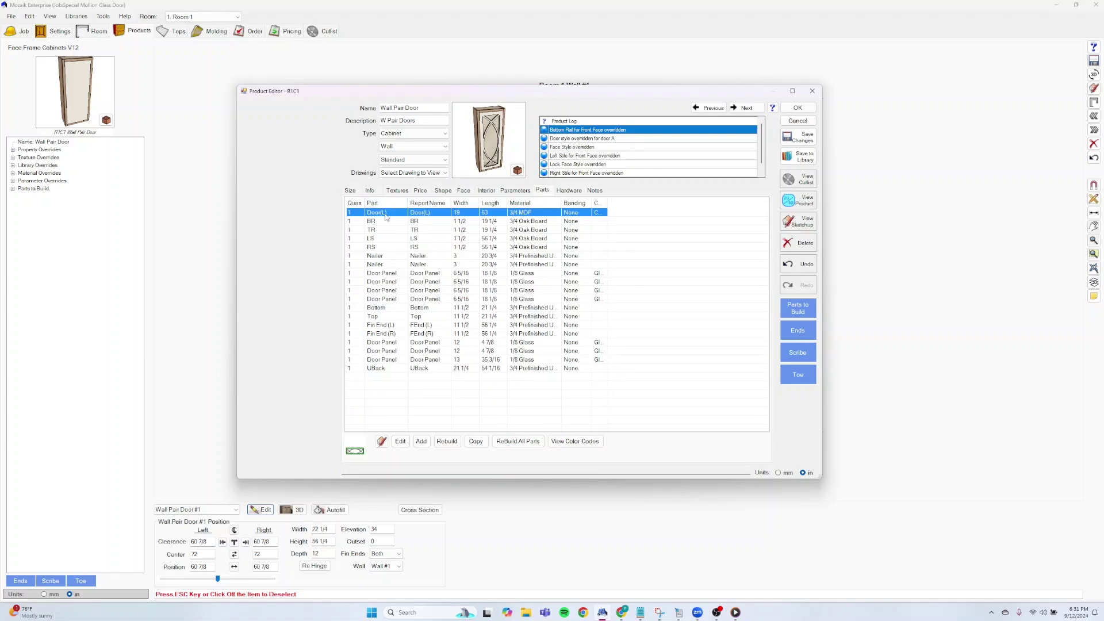
{"action": "double_click", "coordinate": [386, 215]}
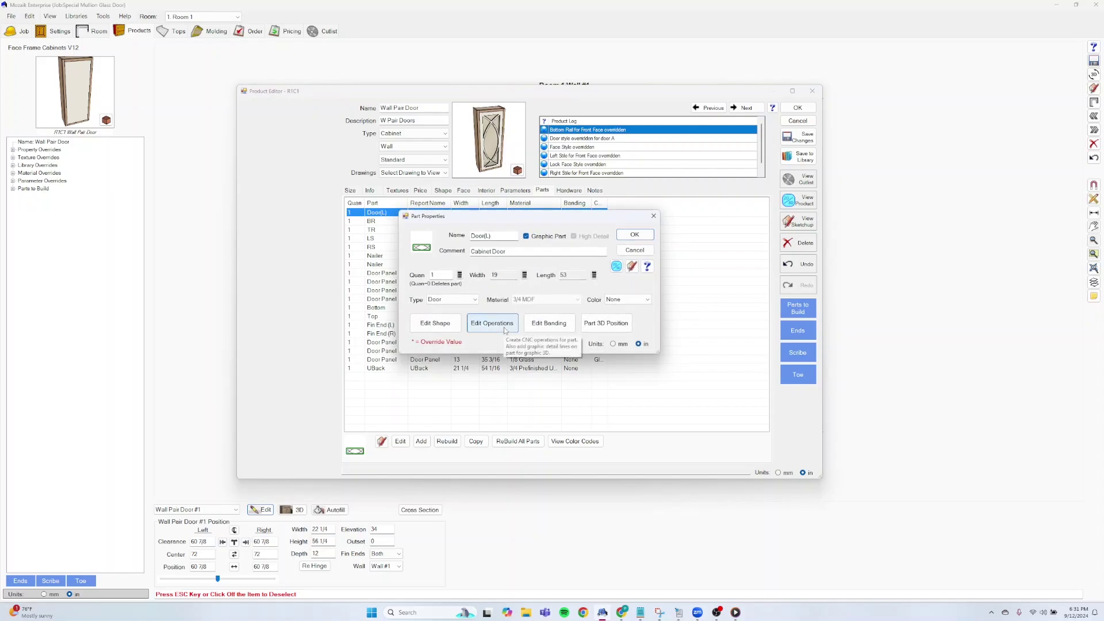
{"action": "left_click", "coordinate": [449, 330]}
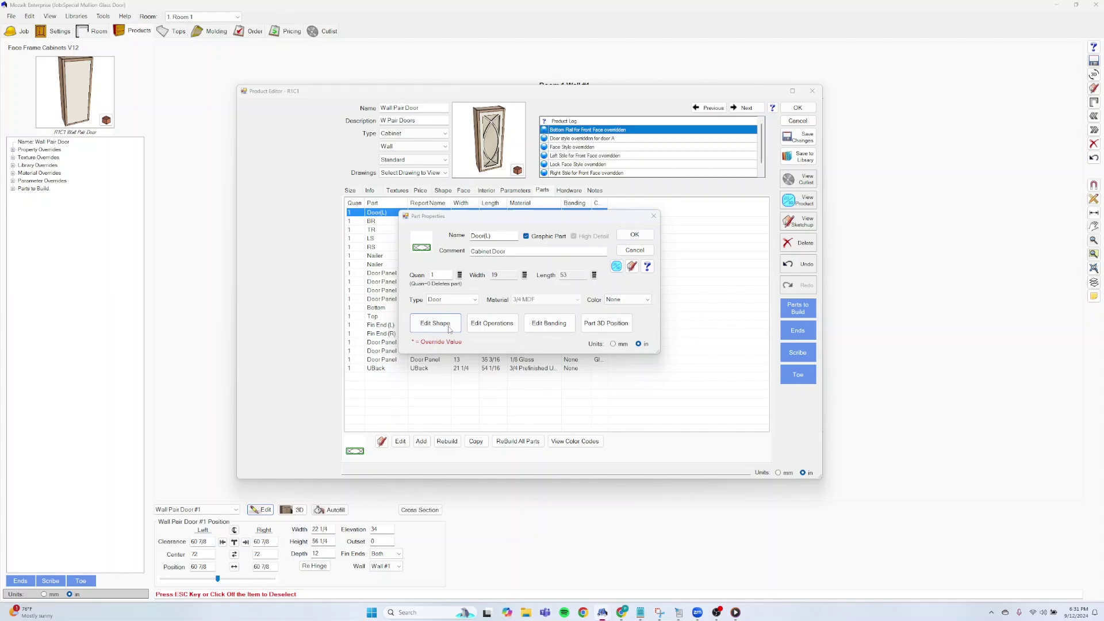
- Show the left door's machining operations and switch to the flip-side view
{"action": "left_click", "coordinate": [218, 81]}
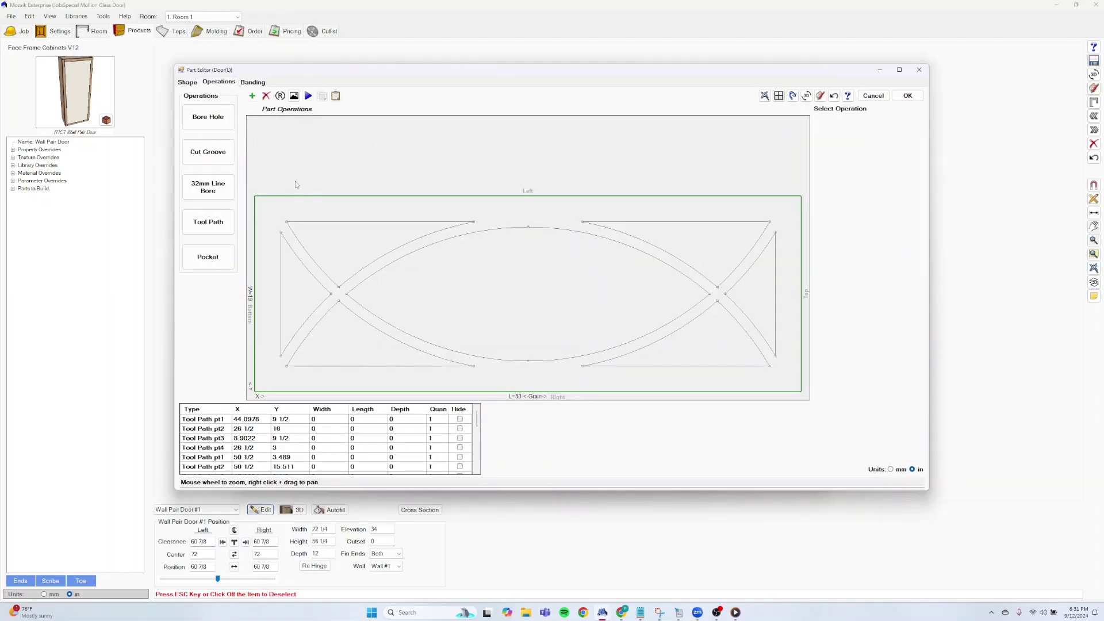
{"action": "scroll", "coordinate": [641, 182], "scroll_direction": "down", "scroll_amount": 3}
{"action": "right_click", "coordinate": [690, 181]}
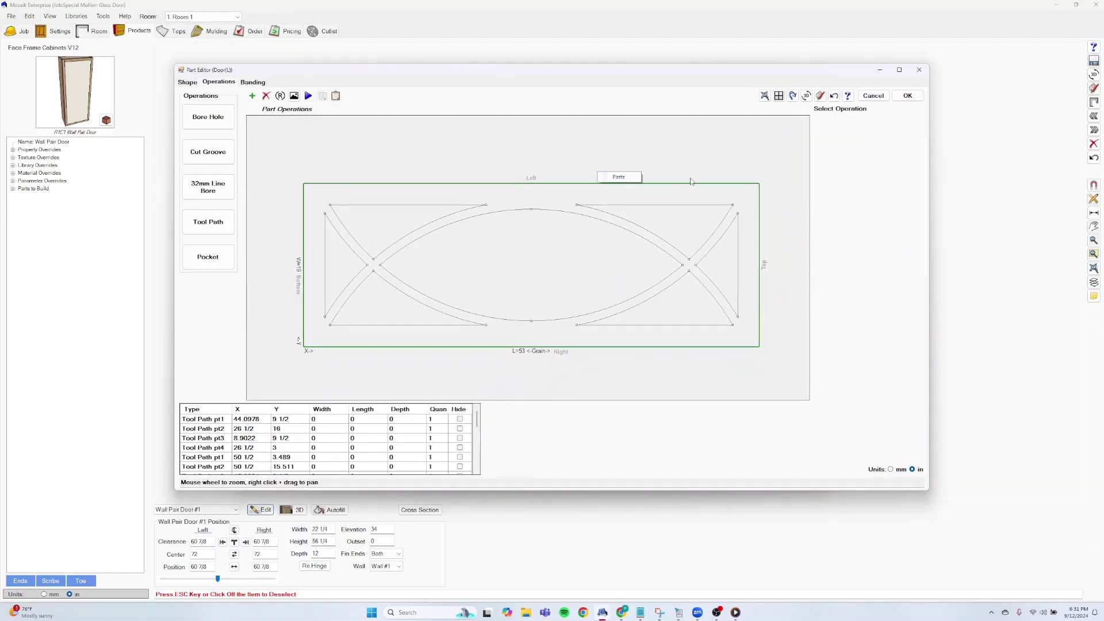
{"action": "left_click", "coordinate": [793, 96]}
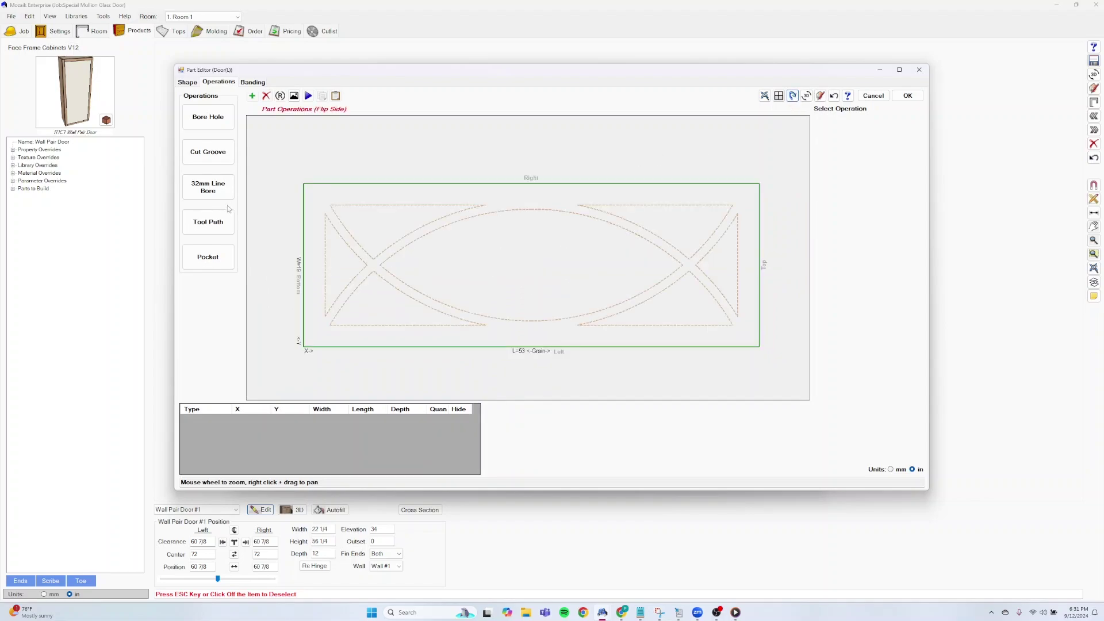
- Add a pocket operation with its first point at X 2 1/8, Y 2 1/8
{"action": "left_click", "coordinate": [213, 263]}
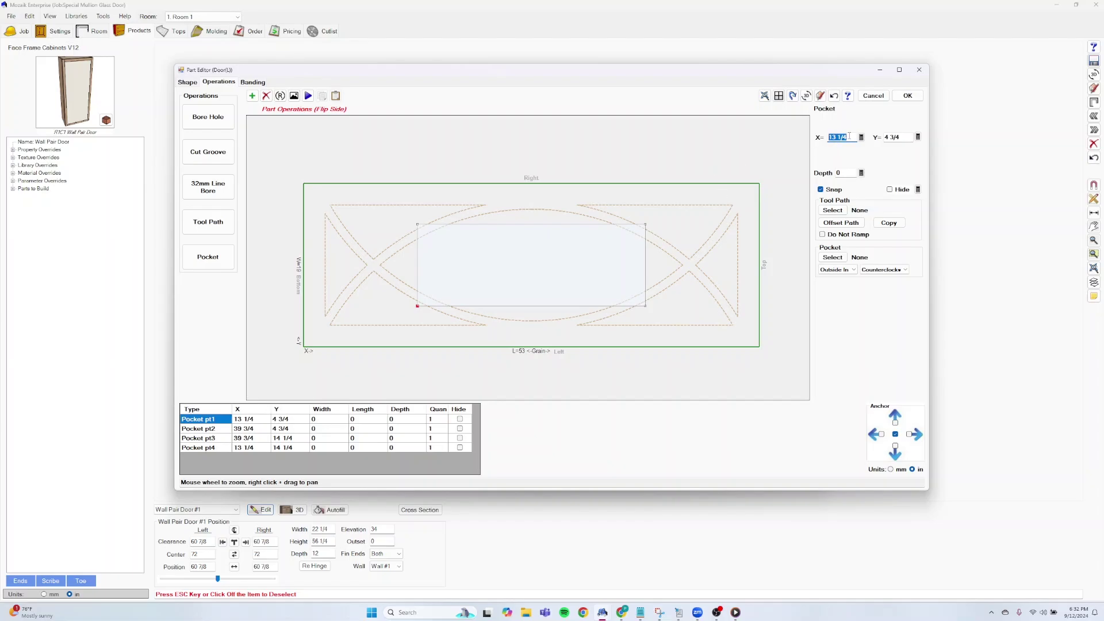
{"action": "type", "text": "2"}
{"action": "type", "text": " 12"}
{"action": "type", "text": "8"}
{"action": "key", "text": "Return"}
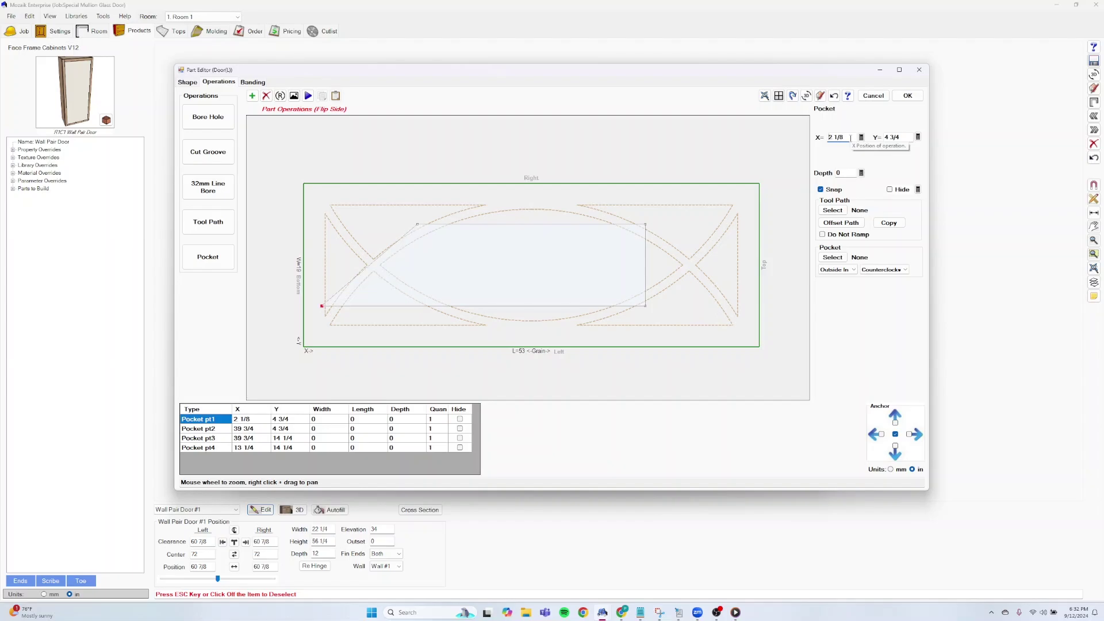
{"action": "left_click", "coordinate": [902, 137]}
{"action": "type", "text": "2 1"}
{"action": "type", "text": "/8"}
{"action": "key", "text": "Return"}
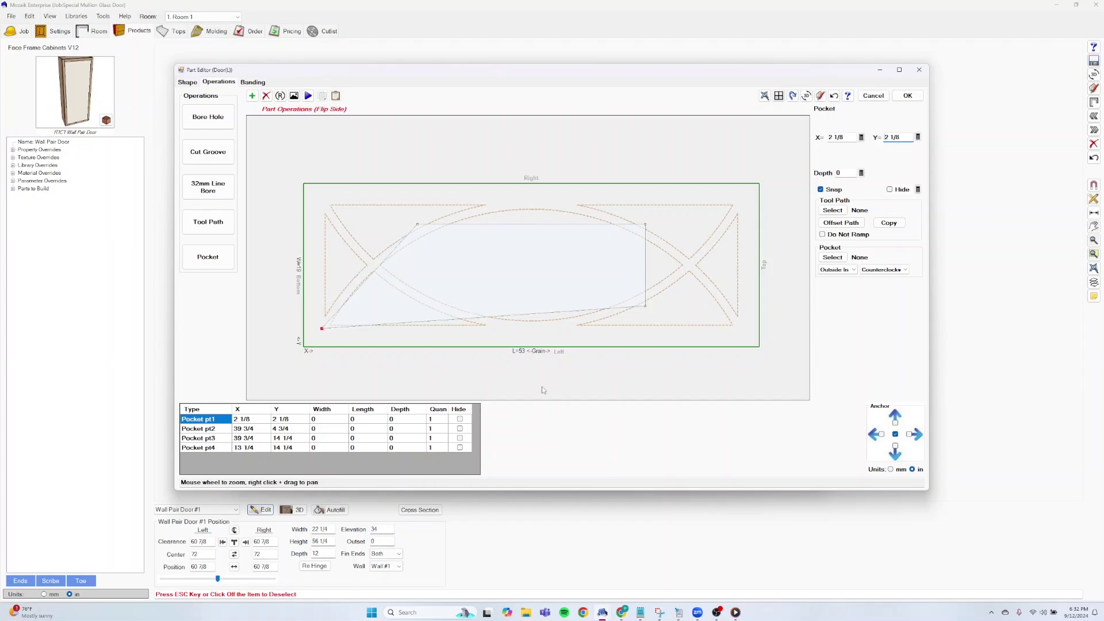
- Set pocket point 4 to X 2.125 and Y 16.875
{"action": "left_click", "coordinate": [416, 227]}
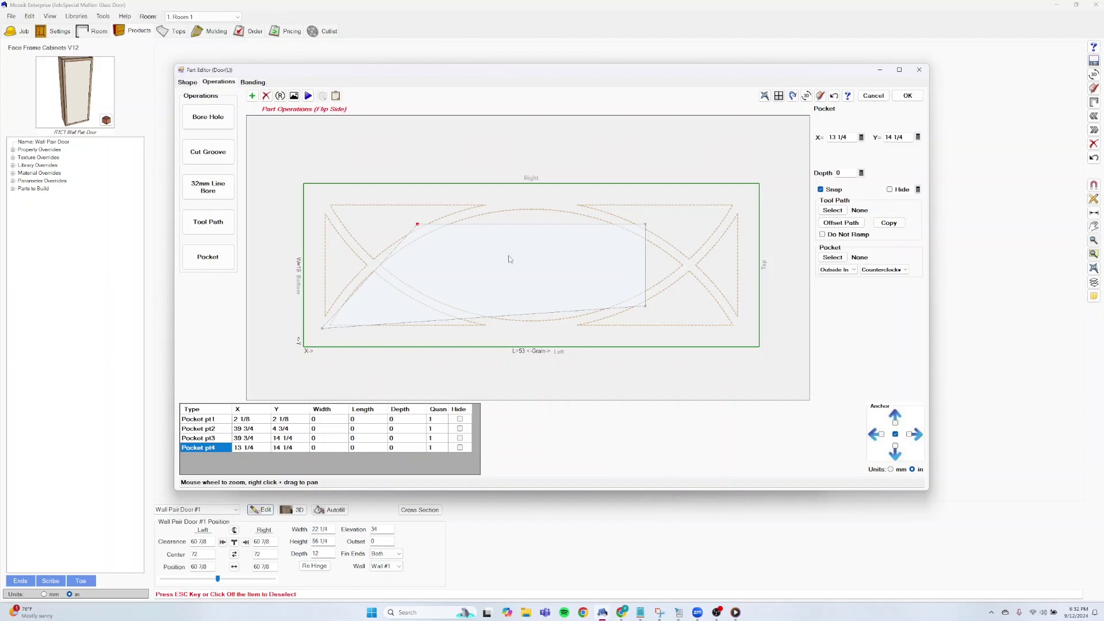
{"action": "left_click", "coordinate": [835, 137]}
{"action": "type", "text": "2.1"}
{"action": "type", "text": "25"}
{"action": "left_click", "coordinate": [906, 138]}
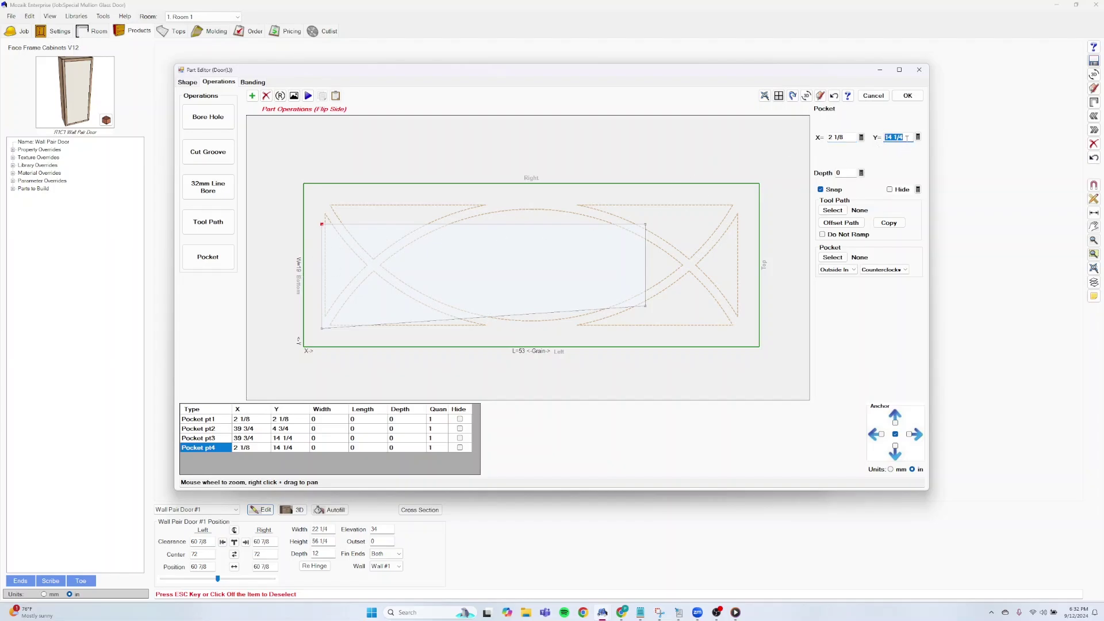
{"action": "type", "text": "1"}
{"action": "key", "text": "Return"}
- Anchor to the bottom-left corner and move pocket point 2 to Y 2 1/8, X 50 7/8
{"action": "left_click", "coordinate": [882, 434]}
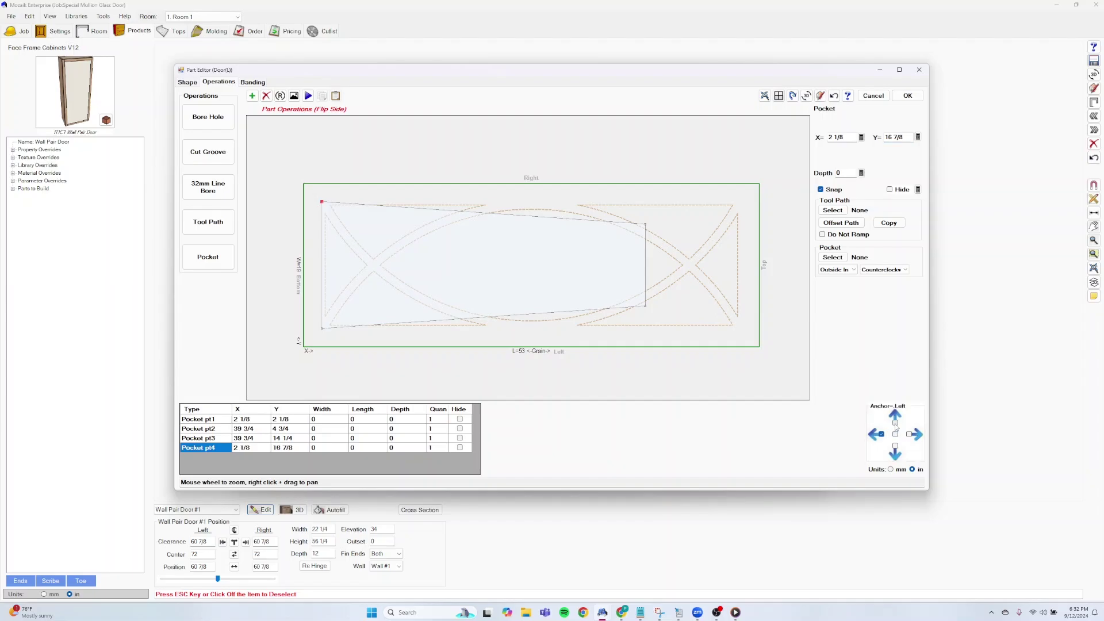
{"action": "left_click", "coordinate": [322, 327]}
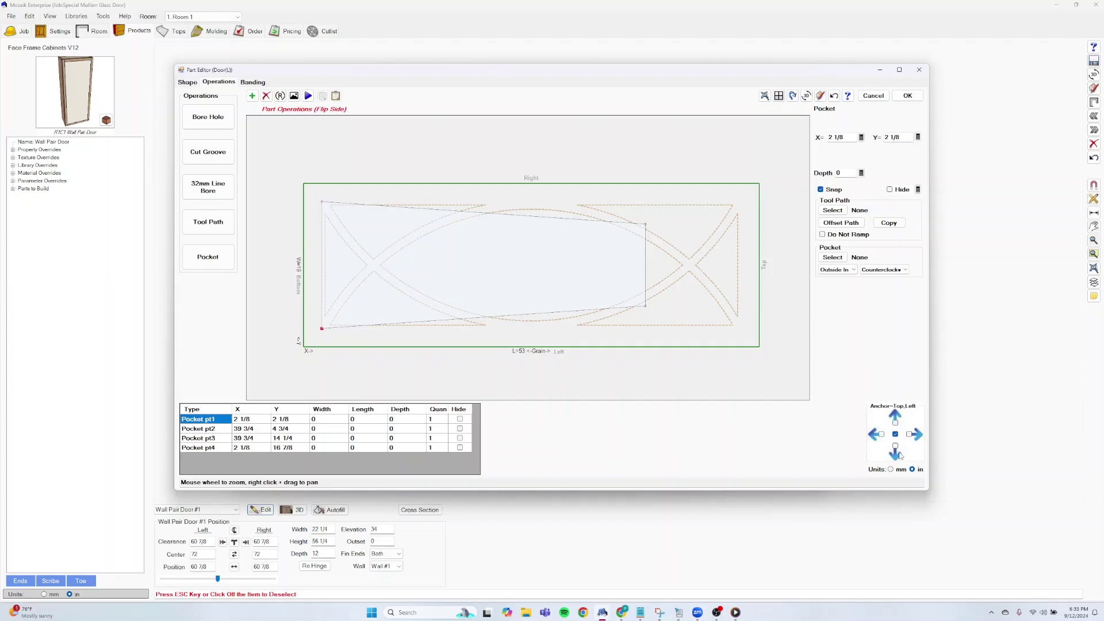
{"action": "left_click", "coordinate": [895, 446]}
{"action": "left_click", "coordinate": [881, 435]}
{"action": "left_click", "coordinate": [646, 307]}
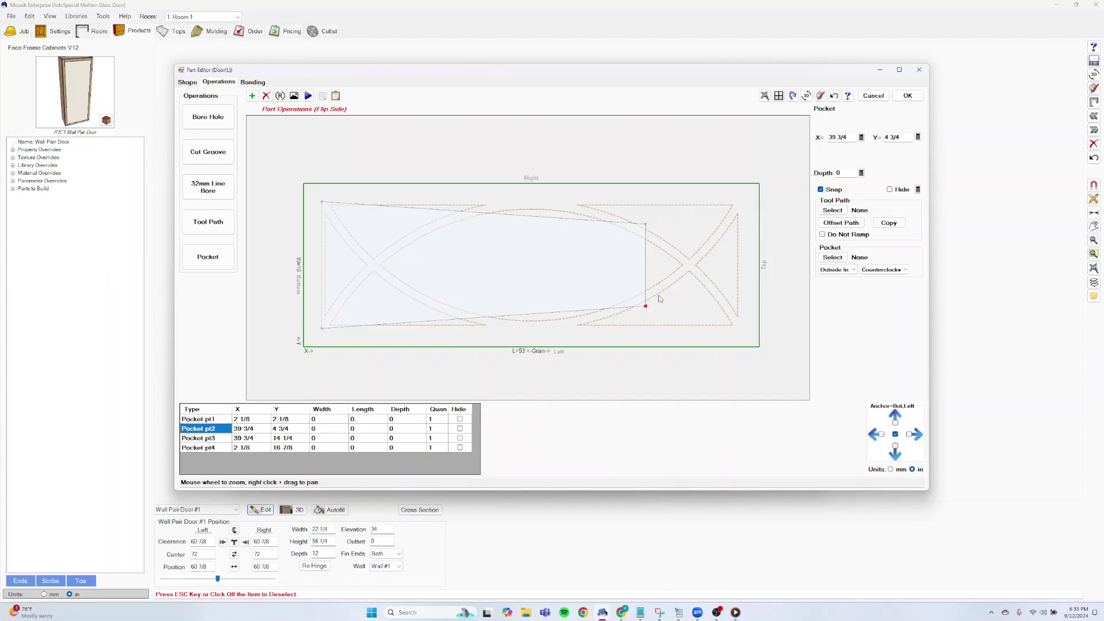
{"action": "left_click_drag", "start_coordinate": [915, 142], "coordinate": [877, 141]}
{"action": "type", "text": "2.12"}
{"action": "type", "text": "5"}
{"action": "key", "text": "Return"}
{"action": "key", "text": "Tab"}
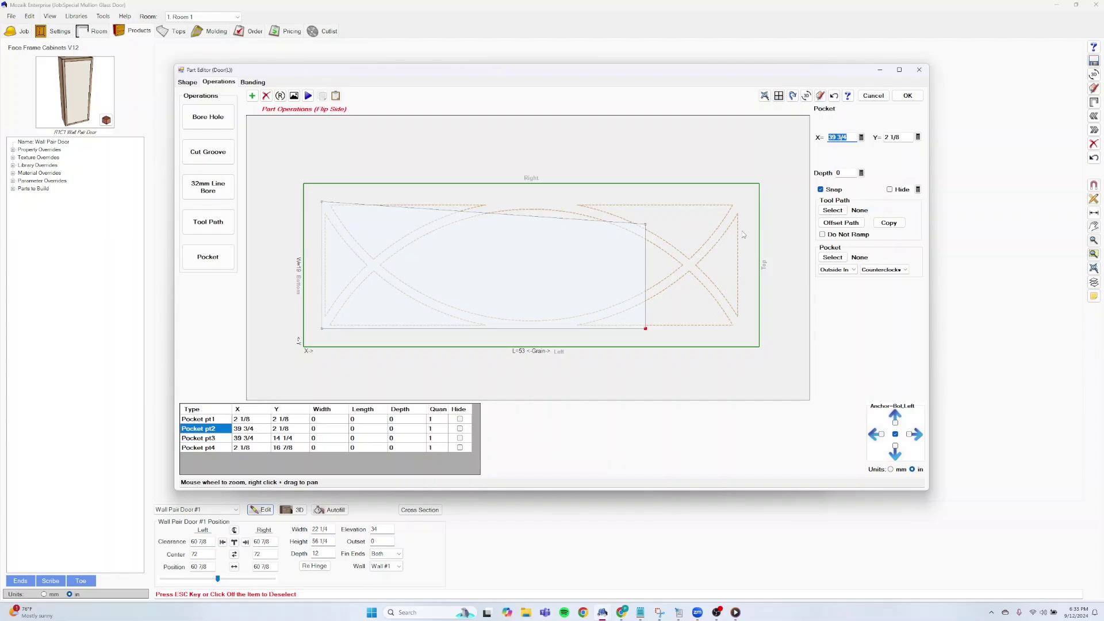
{"action": "type", "text": "50.875"}
{"action": "key", "text": "Return"}
- Move pocket point 3 to Y 16 7/8, X 50 7/8
{"action": "left_click", "coordinate": [646, 225]}
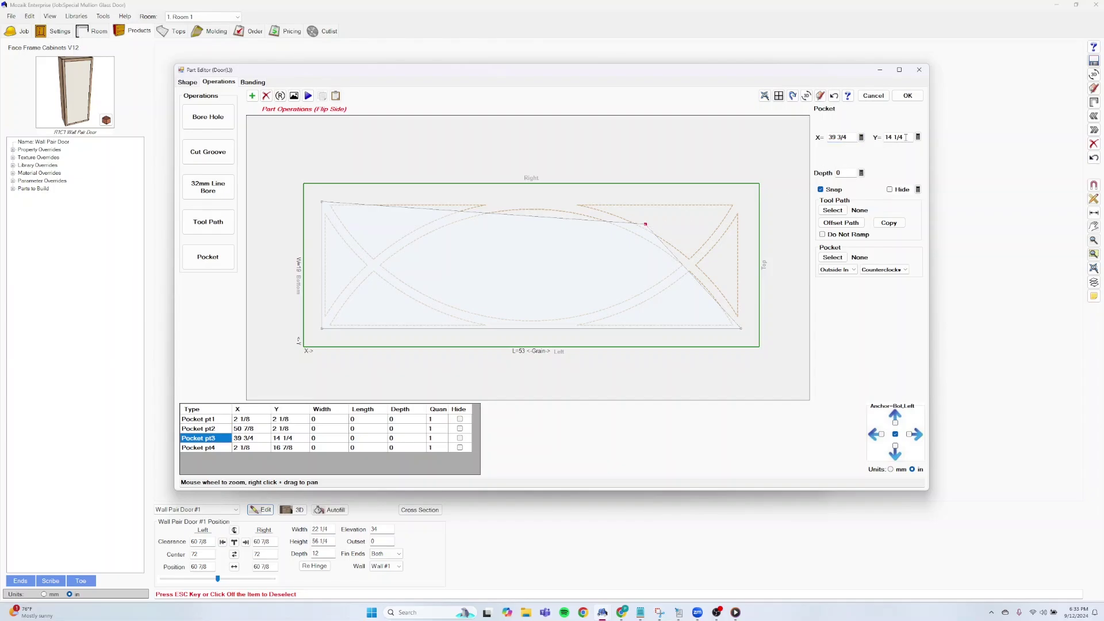
{"action": "left_click_drag", "start_coordinate": [905, 137], "coordinate": [879, 141]}
{"action": "type", "text": "16.875"}
{"action": "key", "text": "Return"}
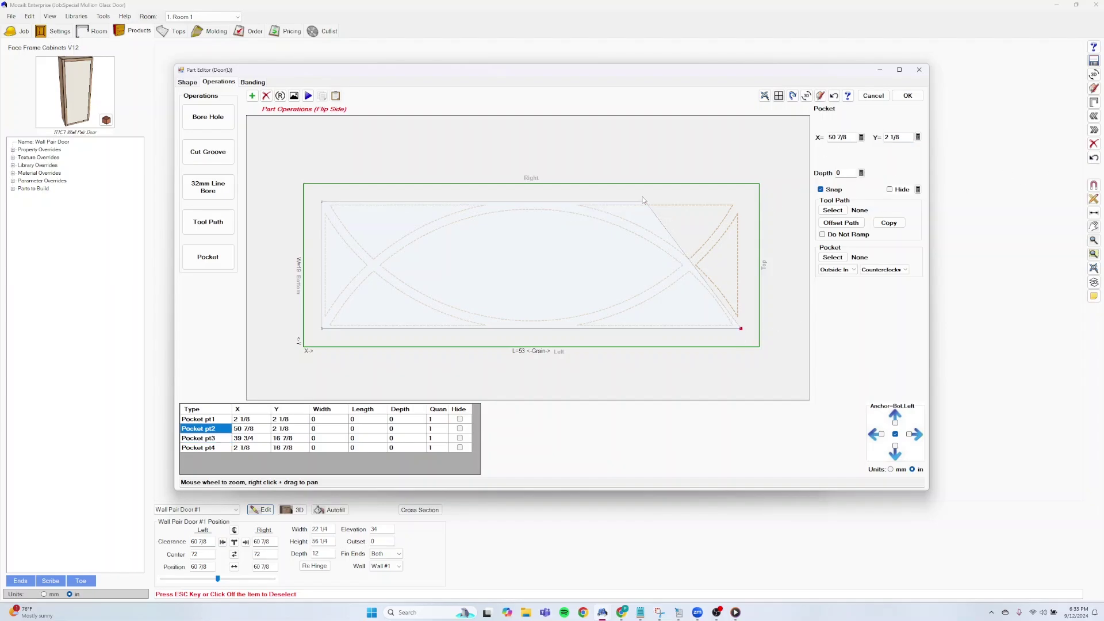
{"action": "left_click", "coordinate": [837, 137]}
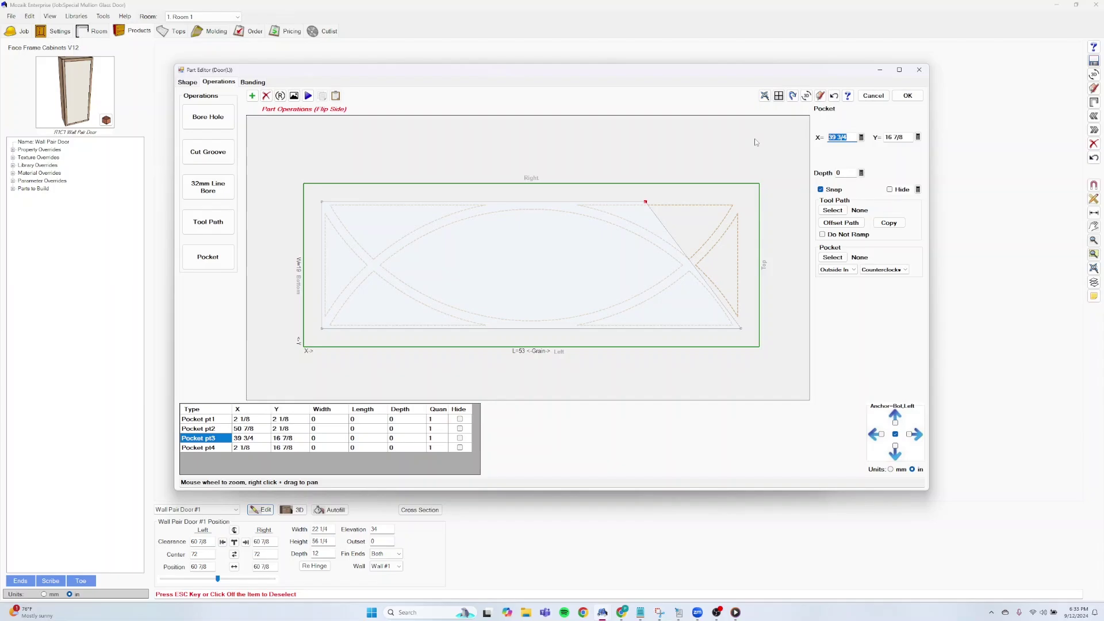
{"action": "type", "text": "50 7/8"}
{"action": "key", "text": "Return"}
- Set the Anchor checkboxes to the top-right and bottom-right corners for the pocket points
{"action": "left_click", "coordinate": [909, 434]}
{"action": "left_click", "coordinate": [895, 422]}
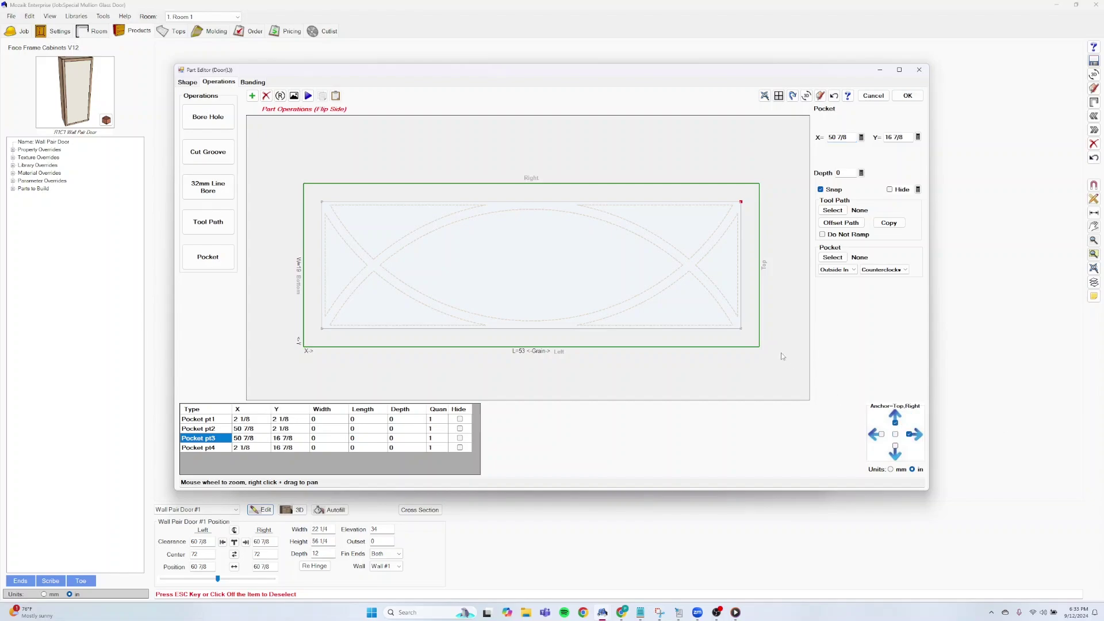
{"action": "left_click", "coordinate": [740, 329]}
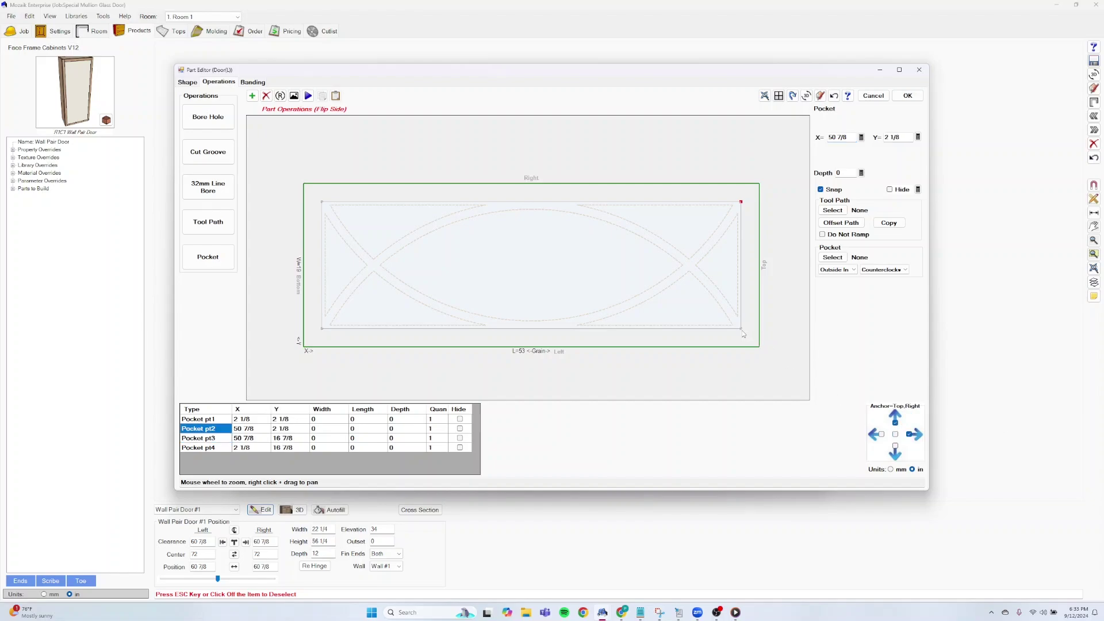
{"action": "left_click", "coordinate": [896, 446]}
{"action": "left_click", "coordinate": [910, 434]}
{"action": "type", "text": "25"}
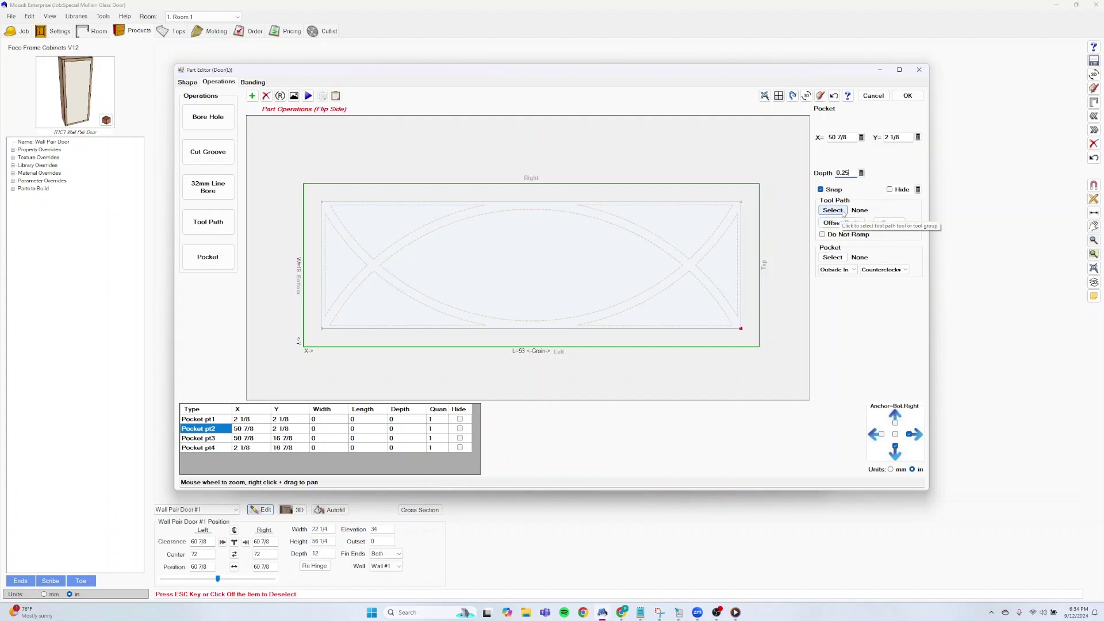
- Give the back pocket the 40mm Pocketing tool, cutting inside-out and clockwise
{"action": "left_click", "coordinate": [832, 257]}
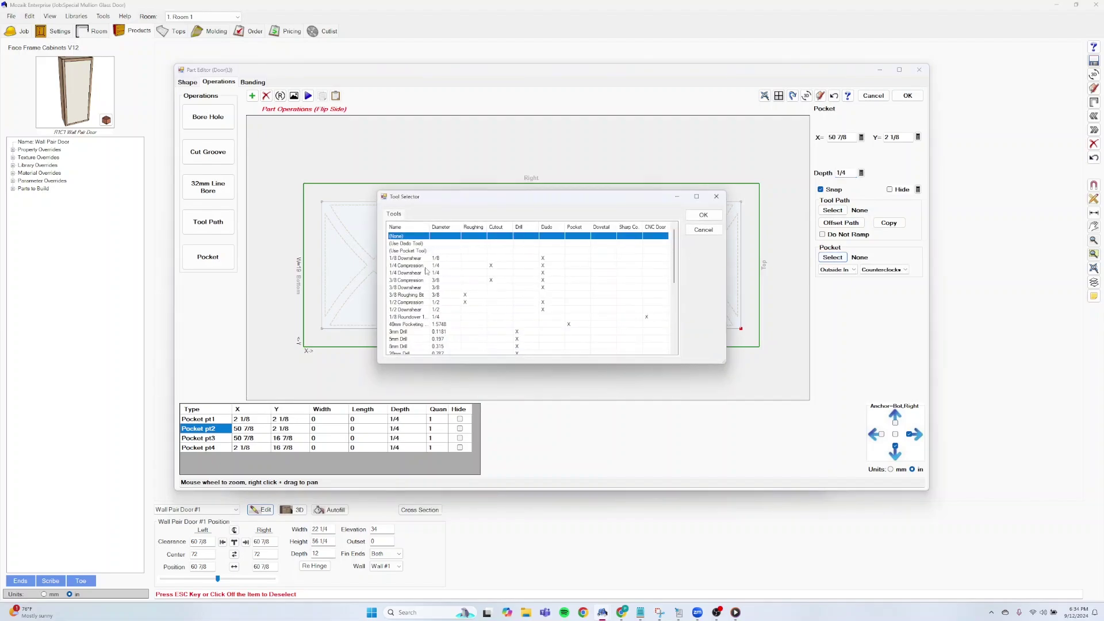
{"action": "left_click", "coordinate": [419, 324]}
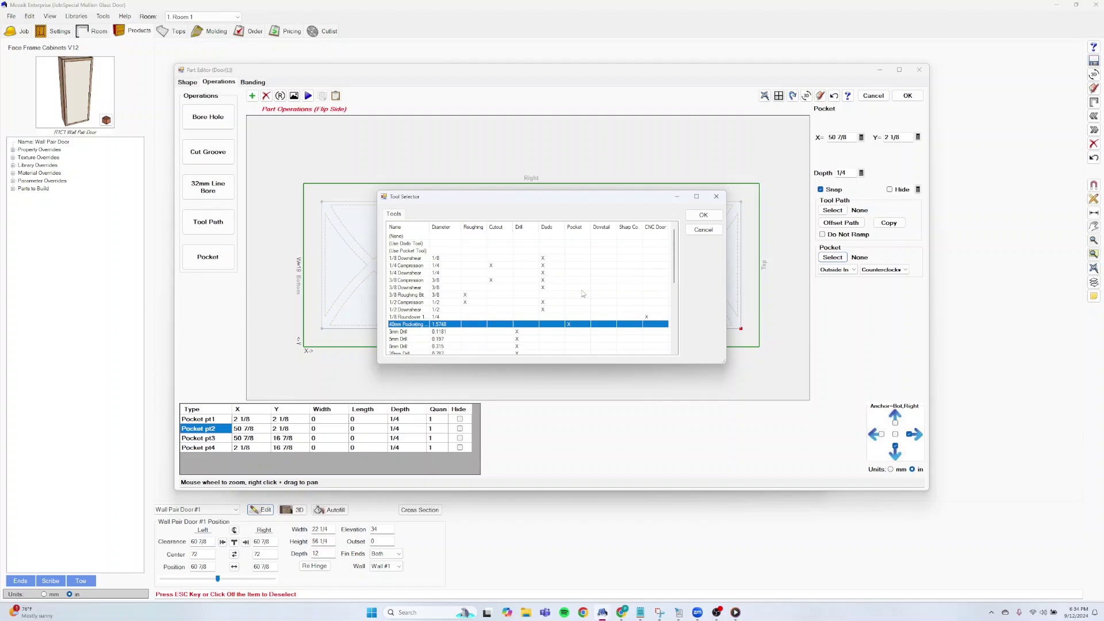
{"action": "left_click", "coordinate": [703, 215]}
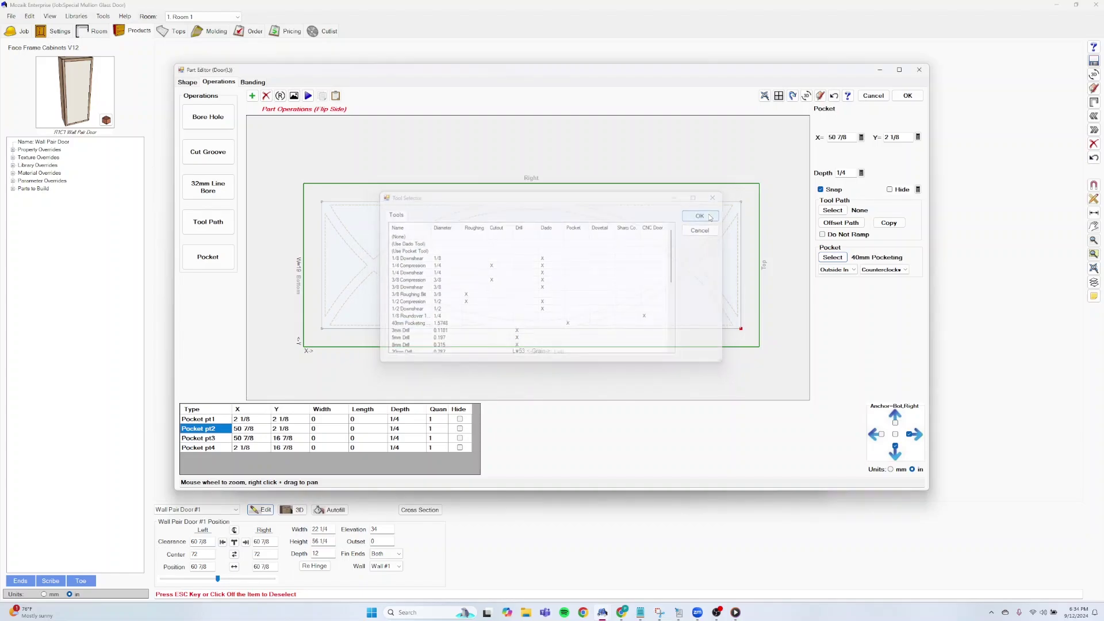
{"action": "left_click", "coordinate": [845, 270]}
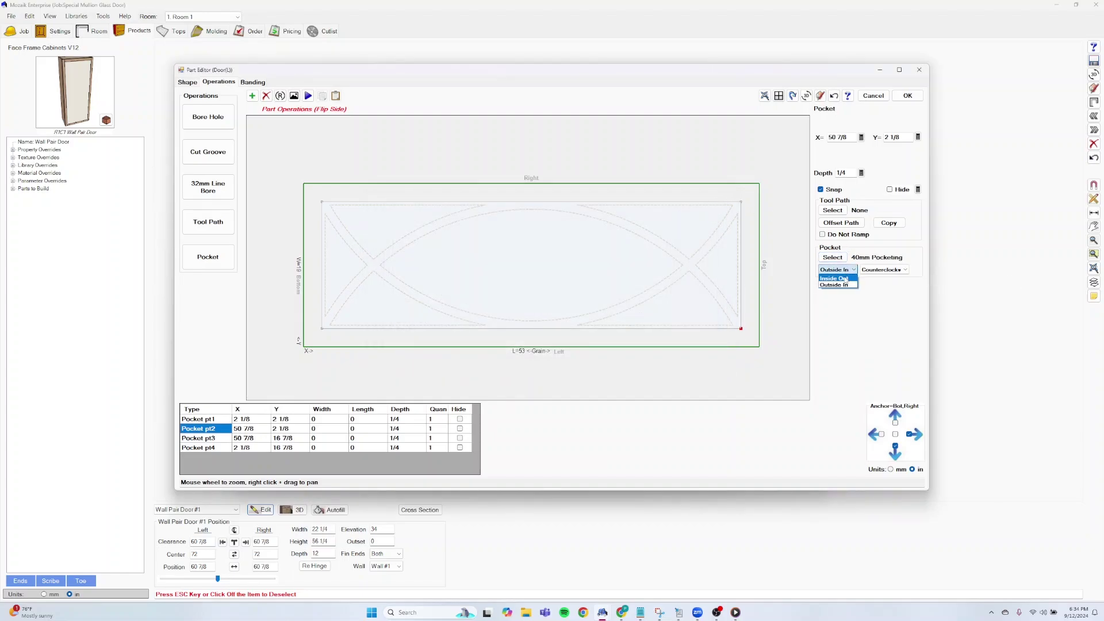
{"action": "left_click", "coordinate": [845, 279]}
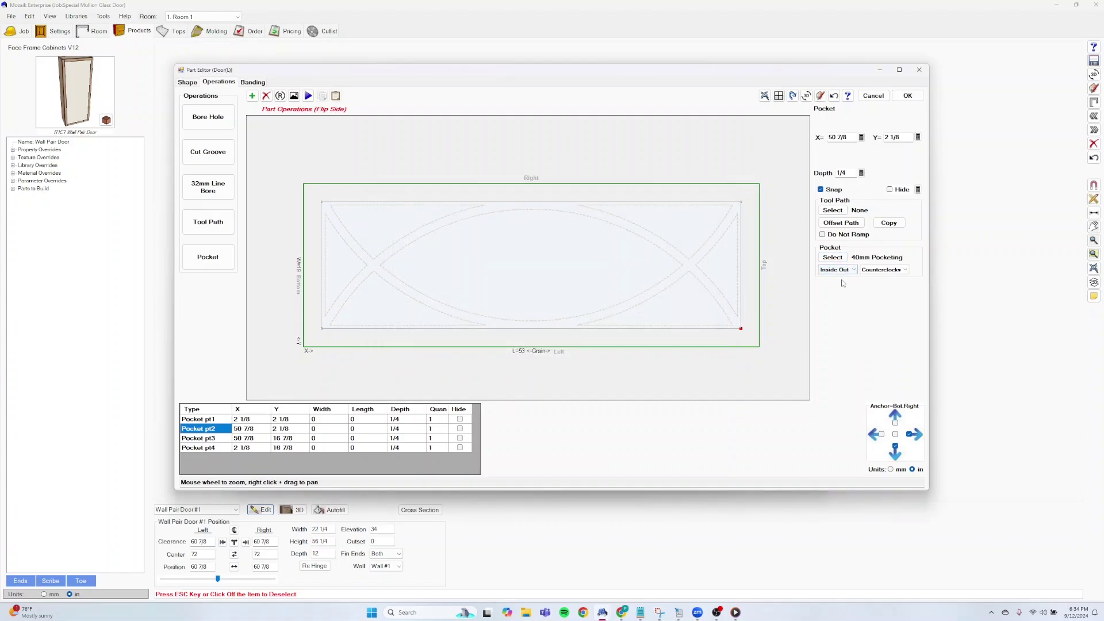
{"action": "left_click", "coordinate": [887, 269]}
{"action": "left_click", "coordinate": [878, 278]}
- Preview the pocketed door in the Part 3D Viewer, moved aside and enlarged
{"action": "left_click", "coordinate": [805, 95]}
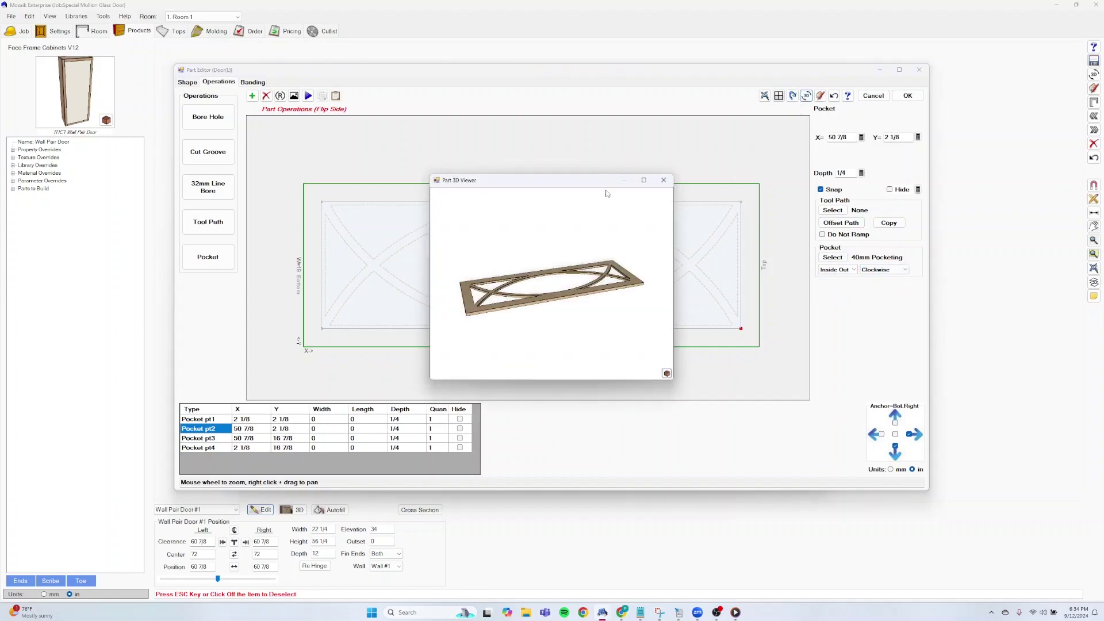
{"action": "left_click_drag", "start_coordinate": [607, 181], "coordinate": [342, 74]}
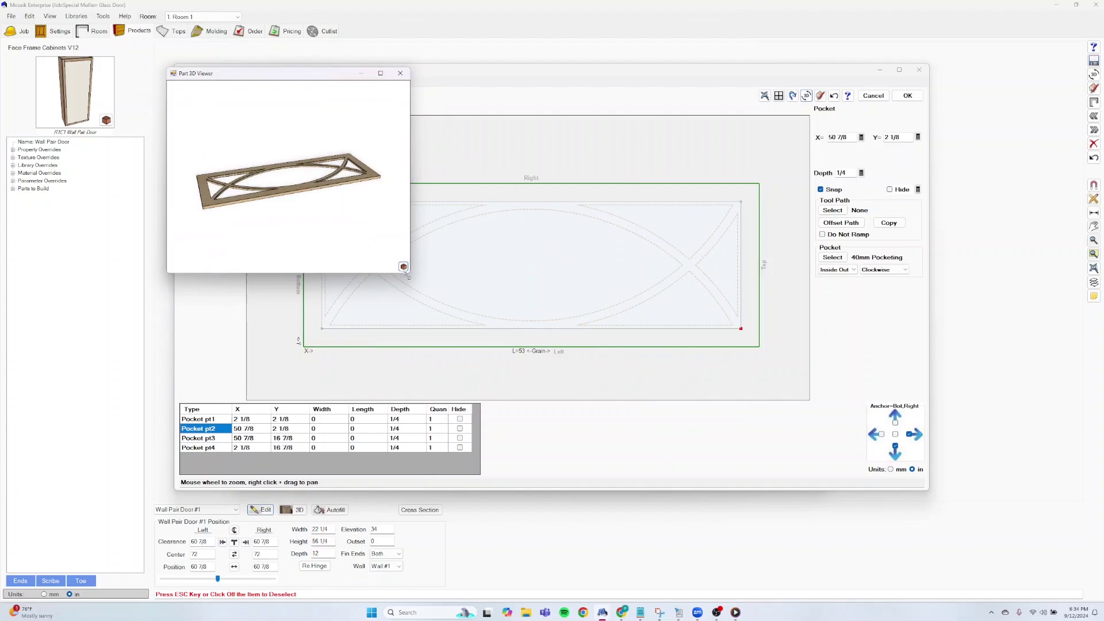
{"action": "left_click_drag", "start_coordinate": [408, 276], "coordinate": [972, 469]}
{"action": "scroll", "coordinate": [747, 338], "scroll_direction": "up", "scroll_amount": 1}
{"action": "scroll", "coordinate": [712, 327], "scroll_direction": "up", "scroll_amount": 2}
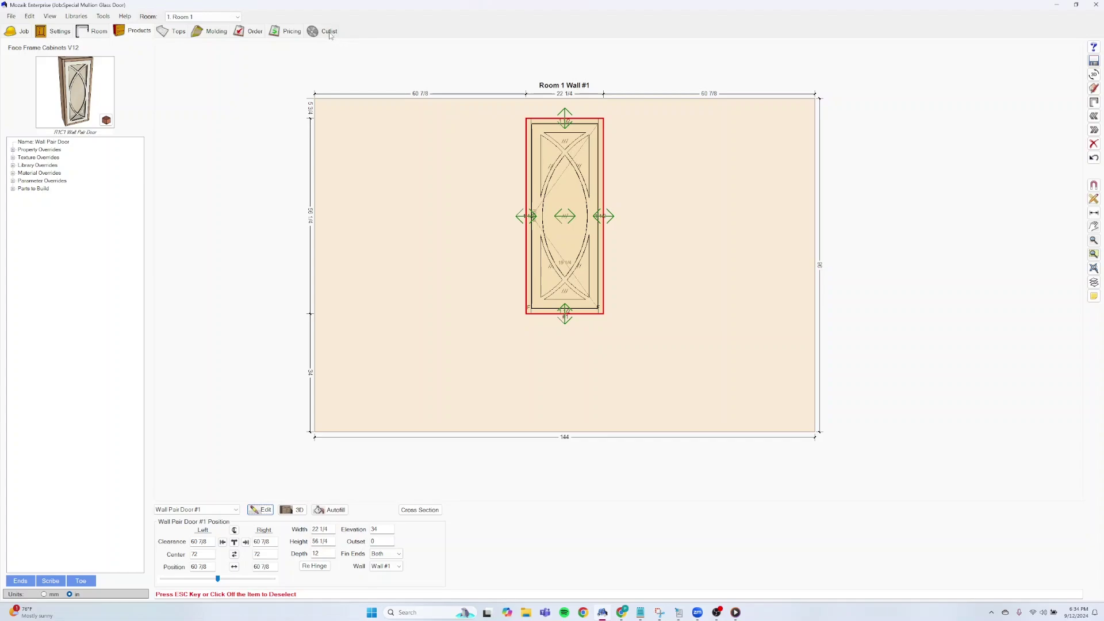
- Send the 3/4 MDF door from the cut list to the optimizer and review its Parts and Optimize settings
{"action": "left_click", "coordinate": [328, 33]}
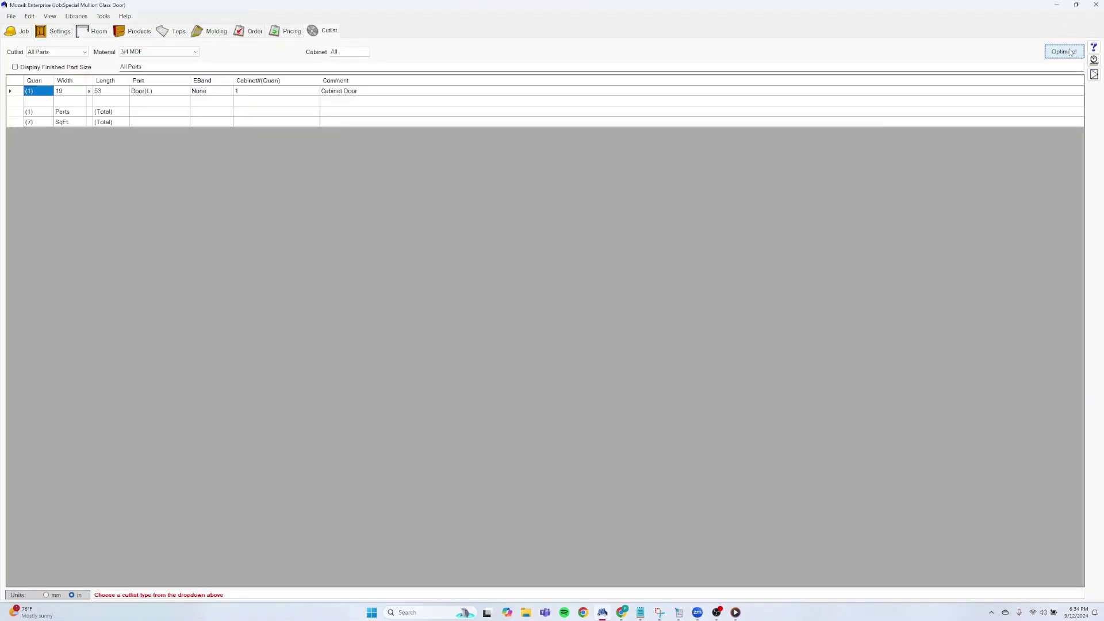
{"action": "left_click", "coordinate": [1063, 52]}
{"action": "left_click", "coordinate": [696, 234]}
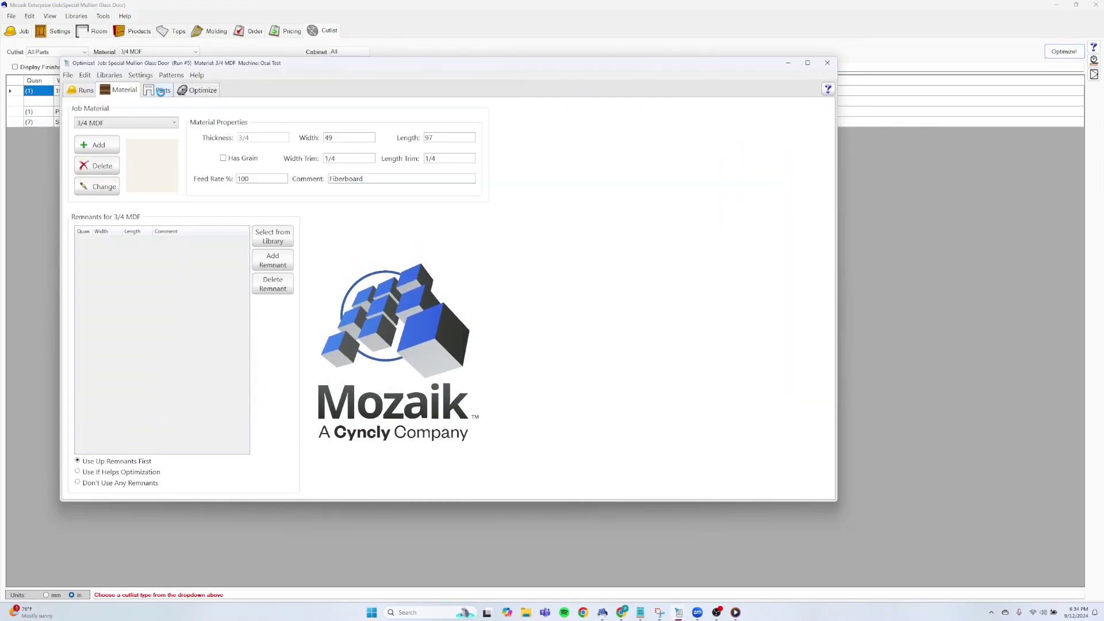
{"action": "left_click", "coordinate": [160, 90]}
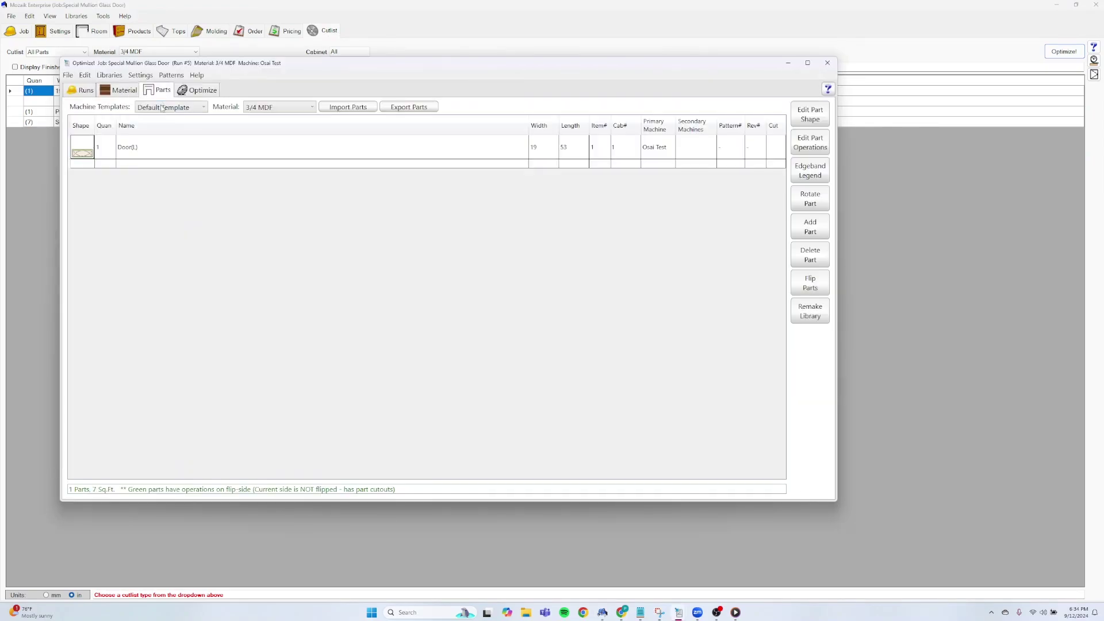
{"action": "left_click", "coordinate": [194, 91]}
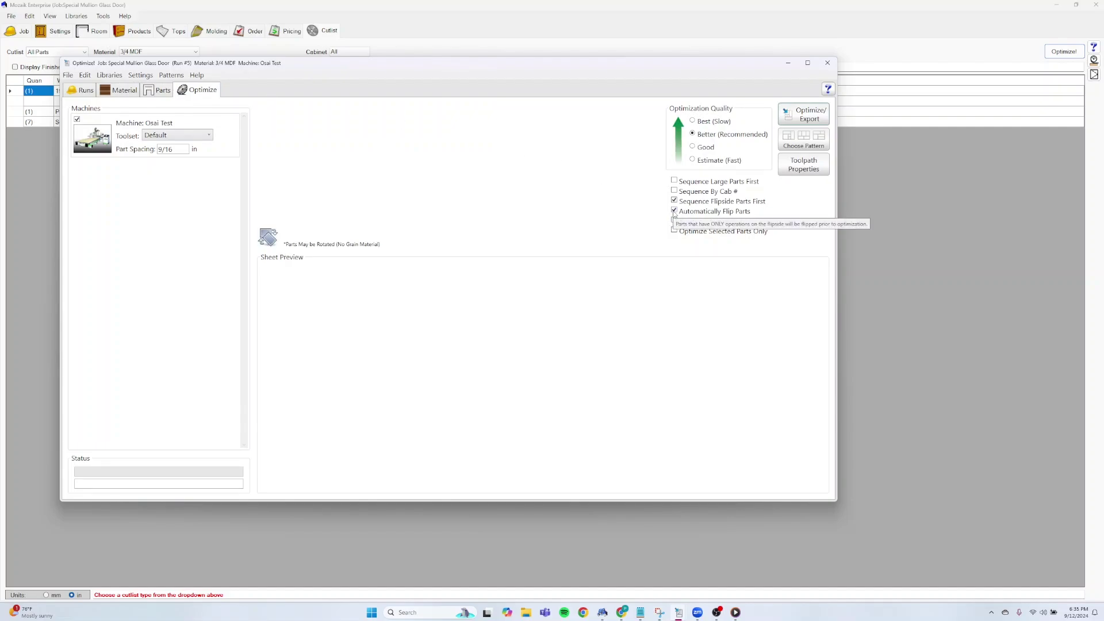
- Nest Door(L) #1 on the 3/4 MDF sheet and inspect Pattern #1 in 3D
{"action": "left_click", "coordinate": [801, 113]}
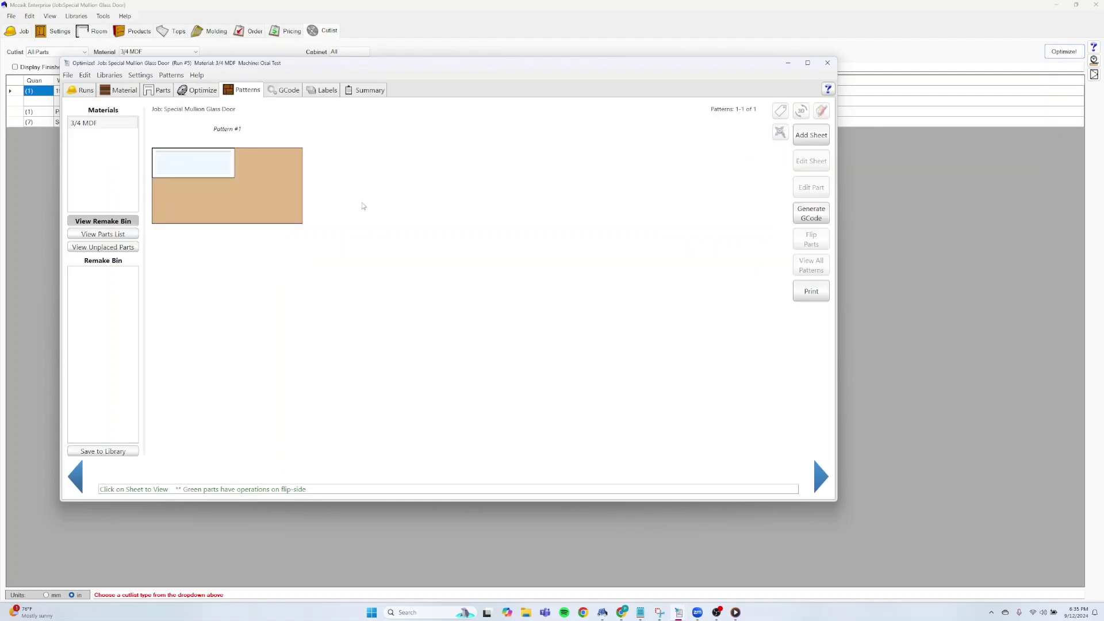
{"action": "left_click", "coordinate": [280, 191]}
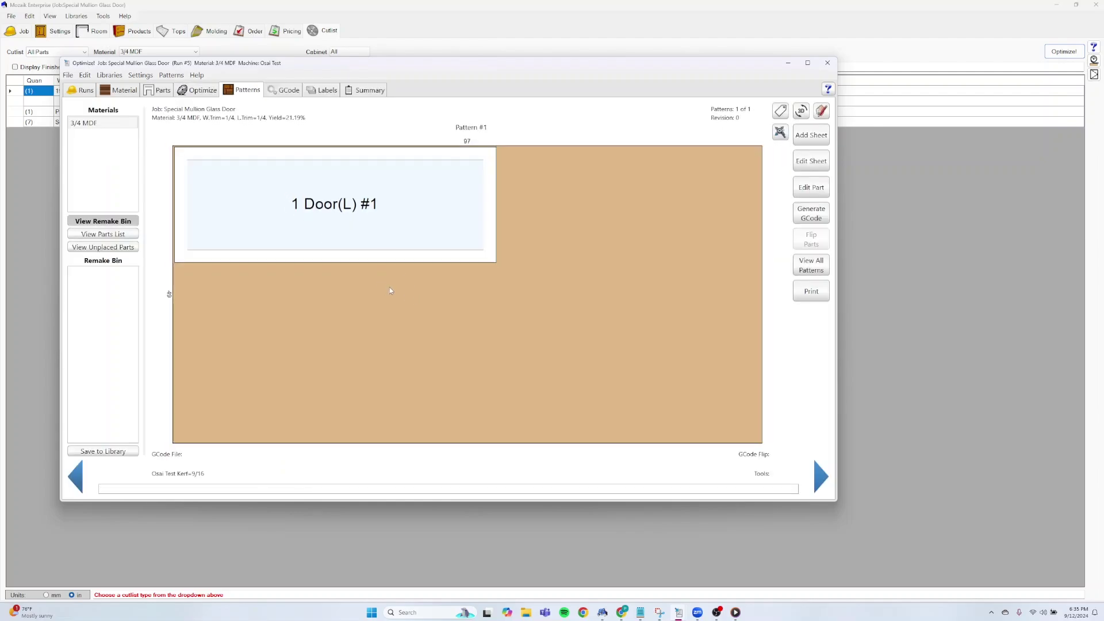
{"action": "left_click", "coordinate": [806, 116]}
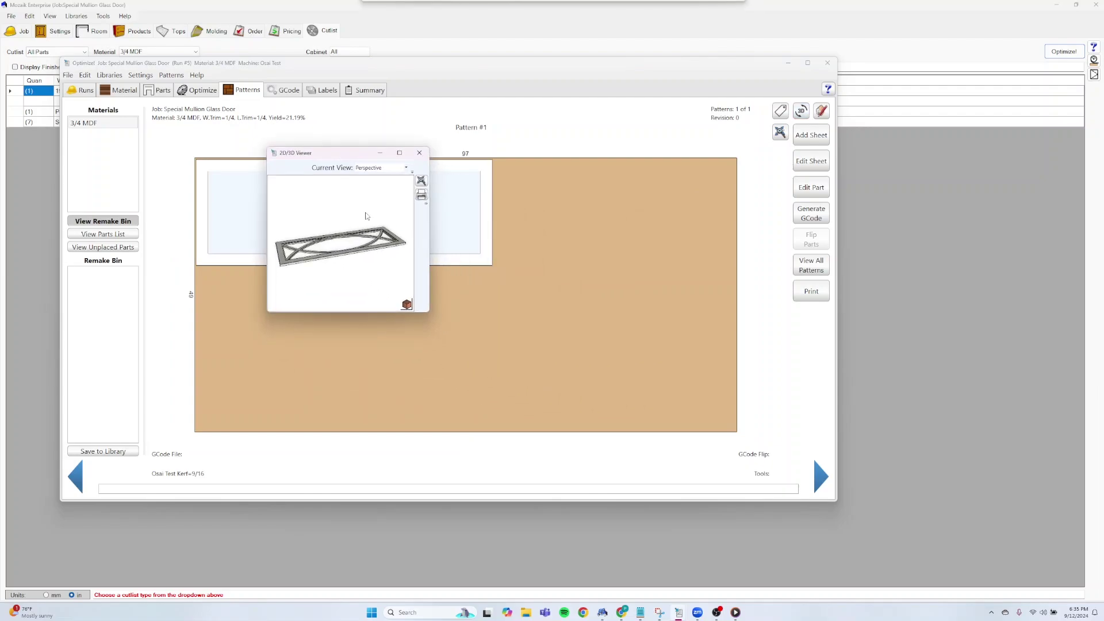
{"action": "left_click_drag", "start_coordinate": [428, 311], "coordinate": [795, 455]}
{"action": "mouse_move", "coordinate": [533, 381]}
{"action": "left_mouse_down"}
{"action": "mouse_move", "coordinate": [549, 326]}
{"action": "mouse_move", "coordinate": [534, 350]}
{"action": "left_mouse_up"}
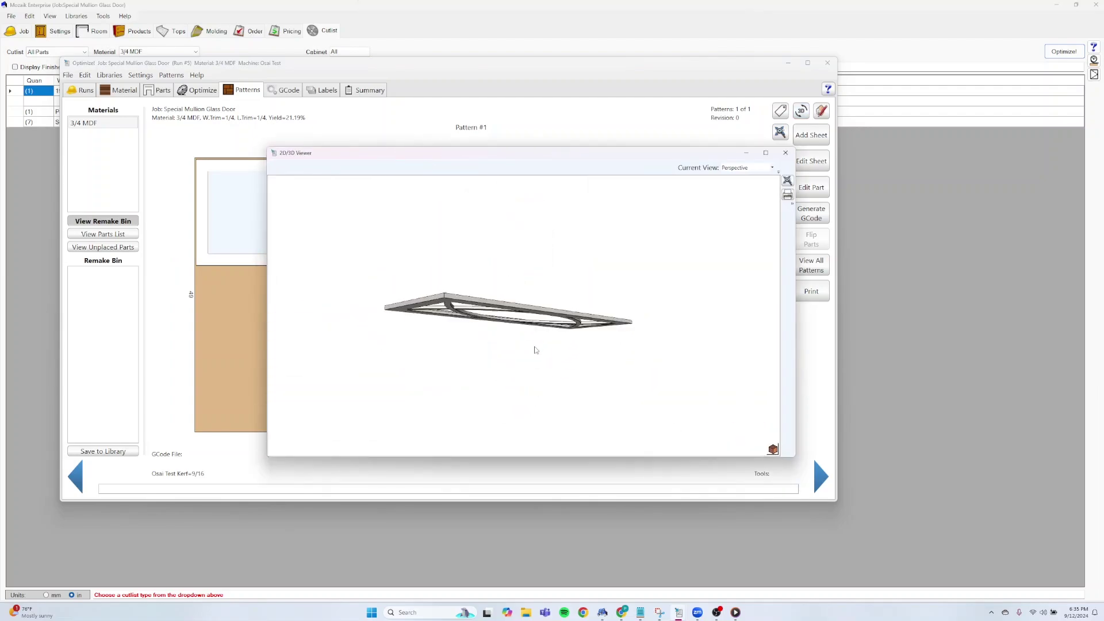
{"action": "key", "text": "Escape"}
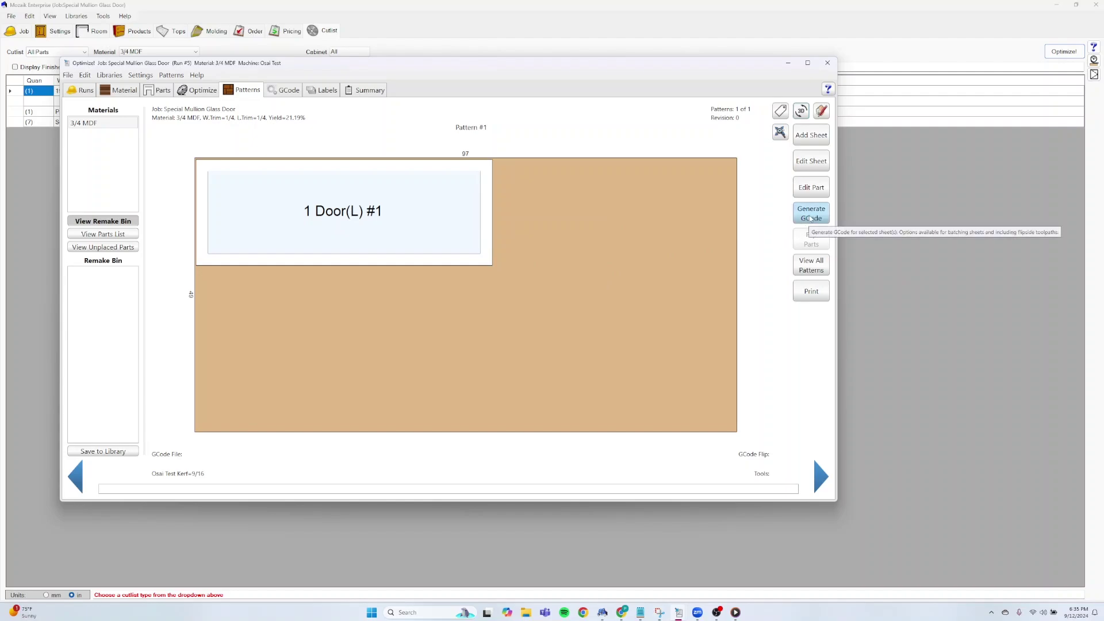
- Calculate the sheet's G-code toolpaths and preview the ShapedPocket, Custom mullion and Cutout paths
{"action": "left_click", "coordinate": [811, 219]}
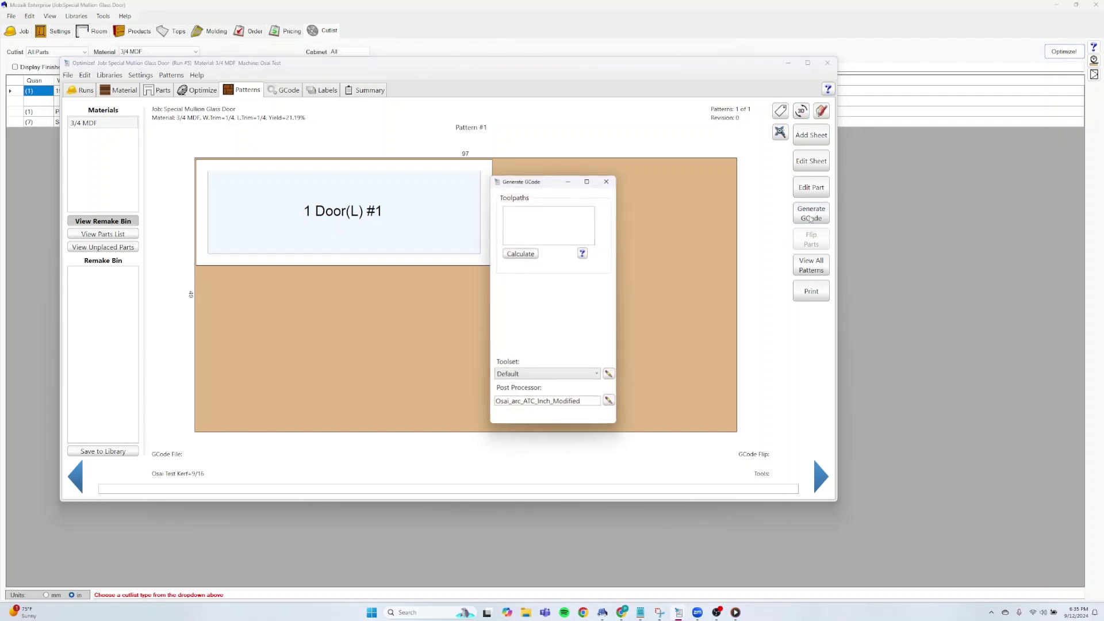
{"action": "left_click", "coordinate": [522, 253]}
{"action": "left_click_drag", "start_coordinate": [532, 183], "coordinate": [582, 85]}
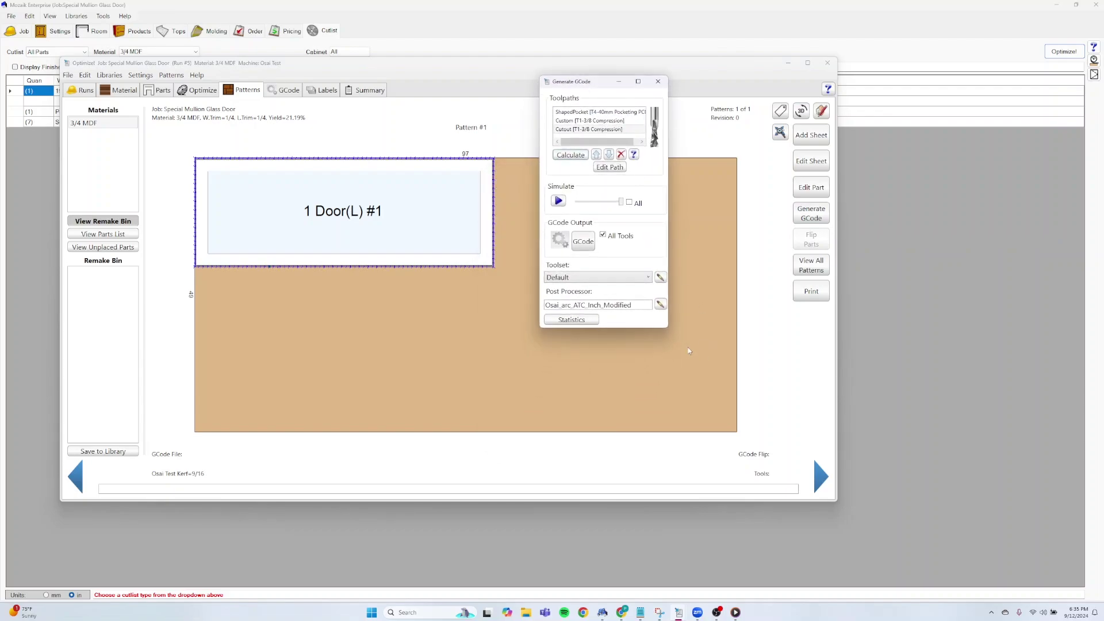
{"action": "left_click_drag", "start_coordinate": [668, 328], "coordinate": [768, 436]}
{"action": "left_click", "coordinate": [595, 112]}
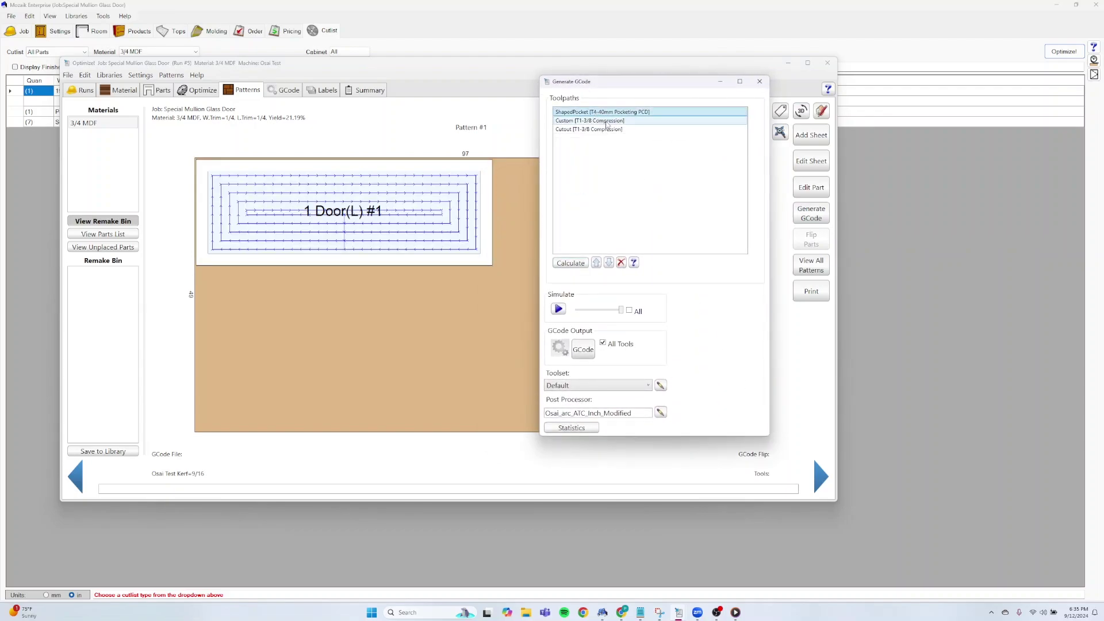
{"action": "left_click", "coordinate": [607, 122]}
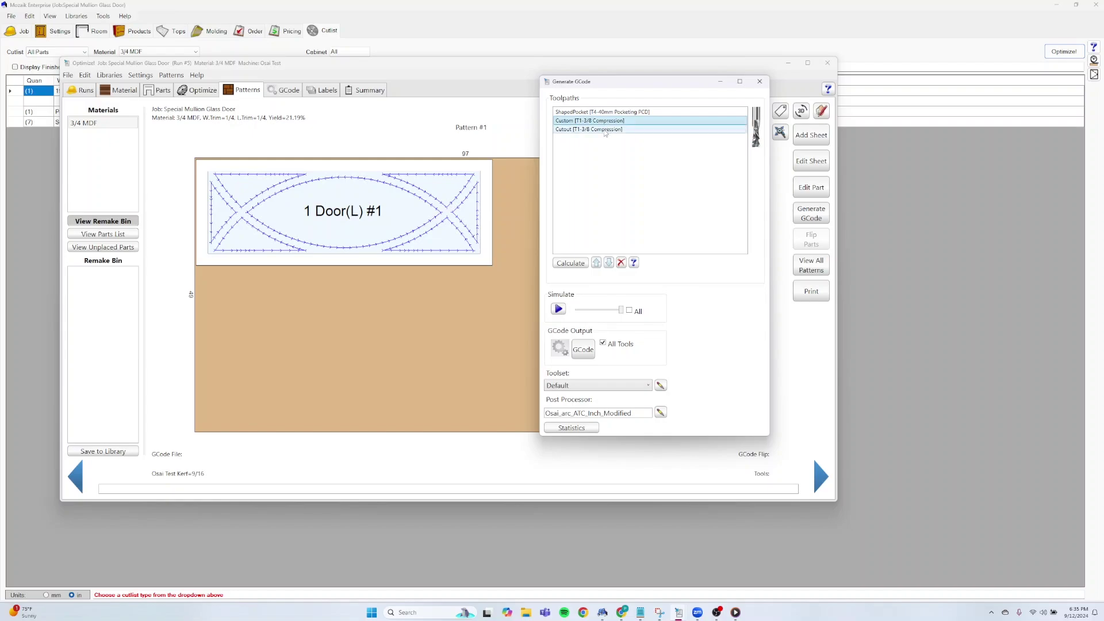
{"action": "left_click", "coordinate": [605, 130]}
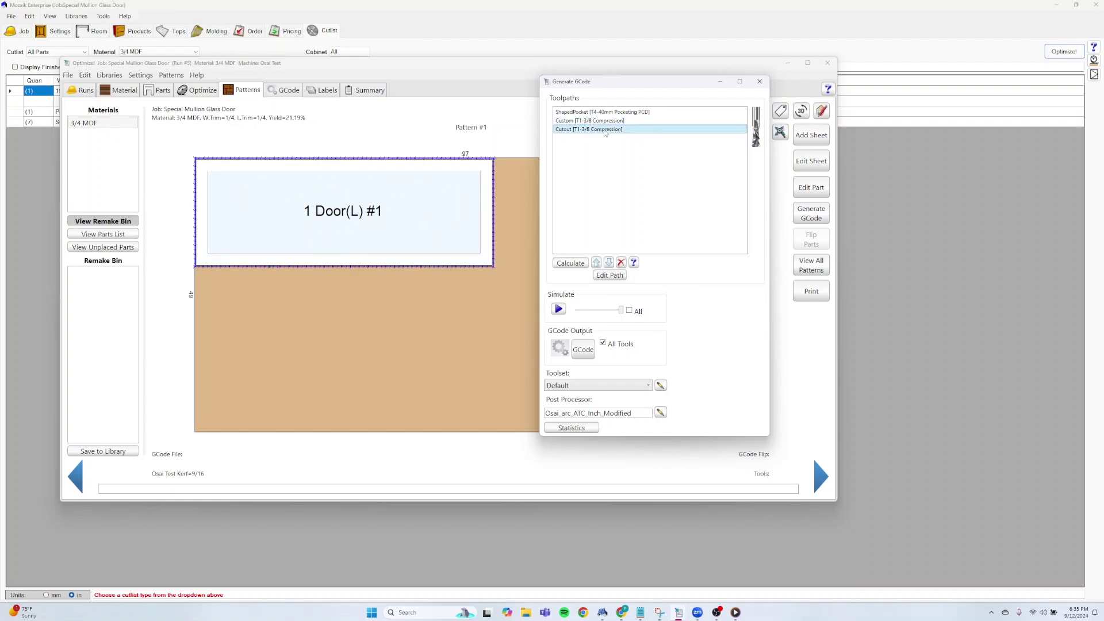
{"action": "left_click", "coordinate": [605, 121]}
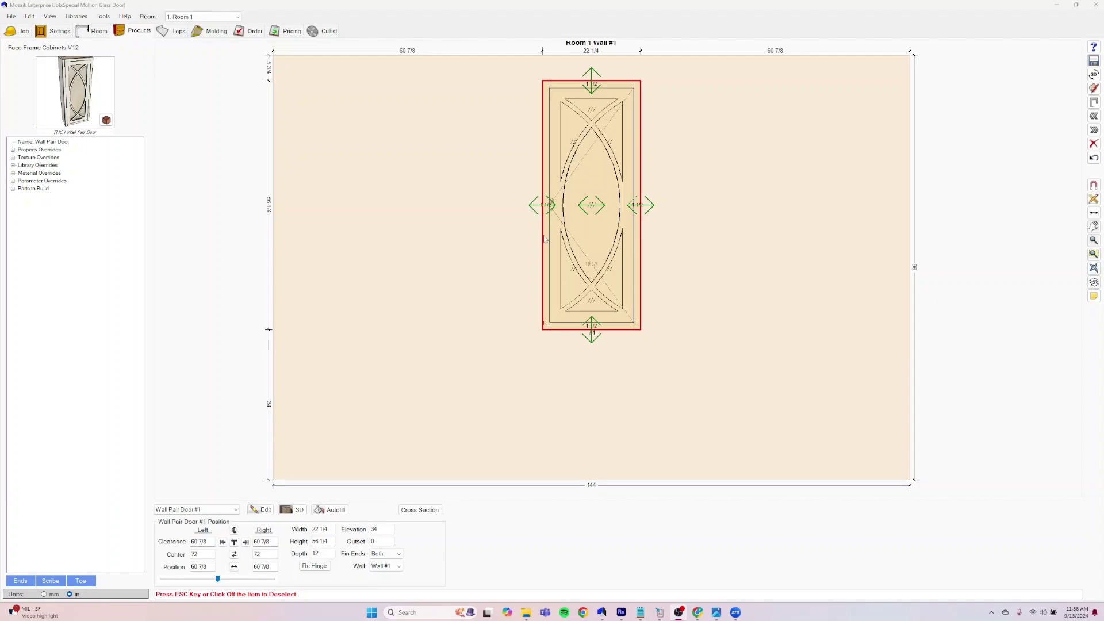
- Edit the door opening's Special Mullion Double style from its Face overrides, selecting the glass panel
{"action": "left_click", "coordinate": [261, 509]}
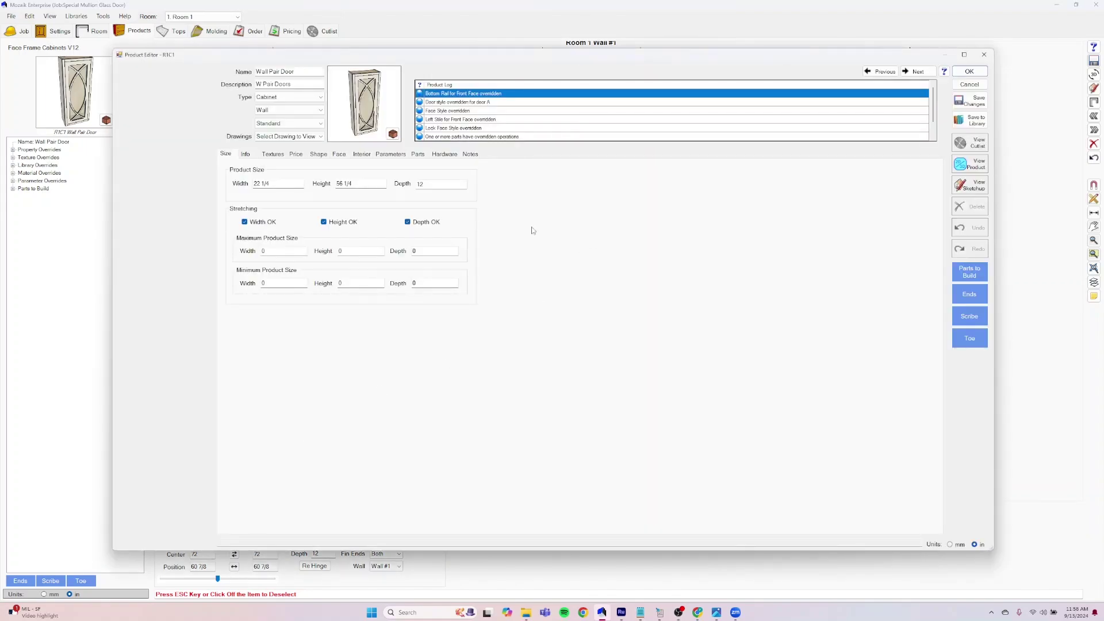
{"action": "left_click", "coordinate": [340, 153]}
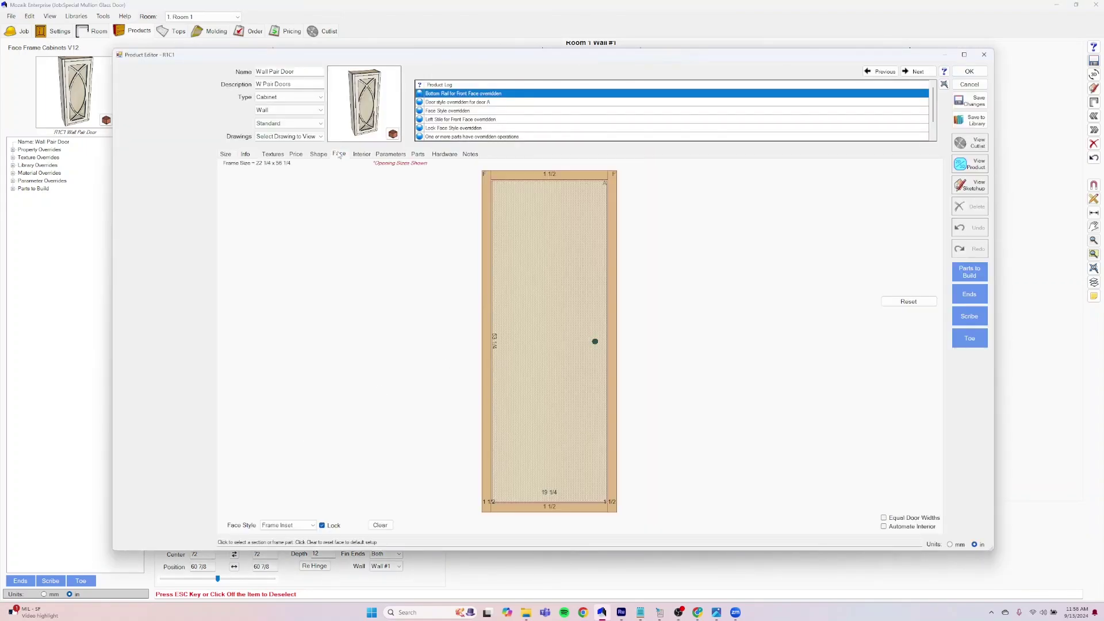
{"action": "left_click", "coordinate": [588, 304]}
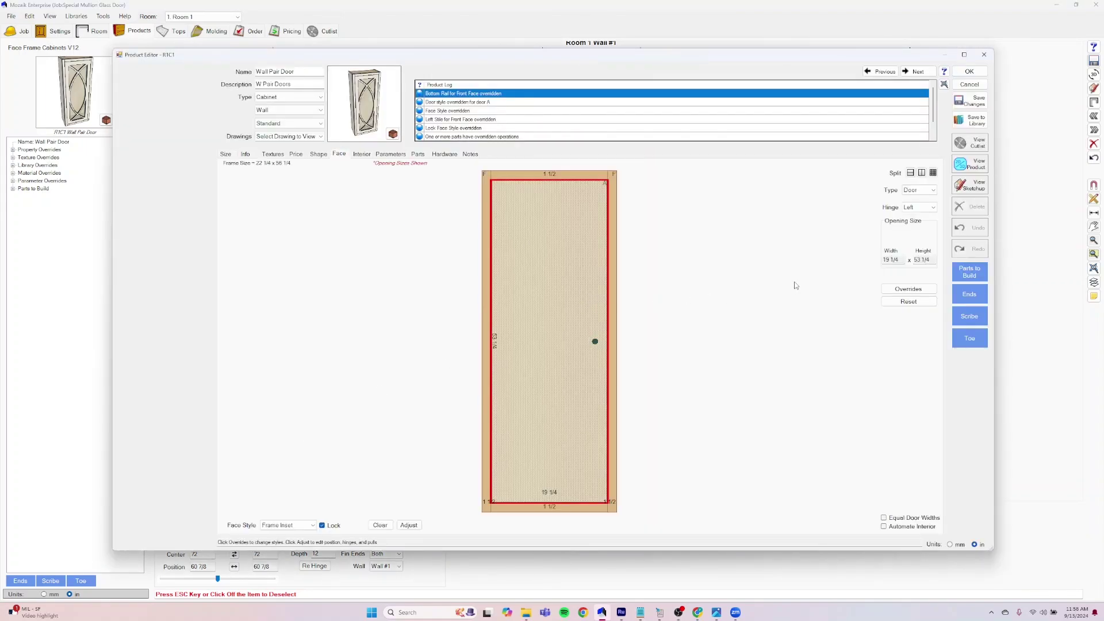
{"action": "left_click", "coordinate": [939, 295]}
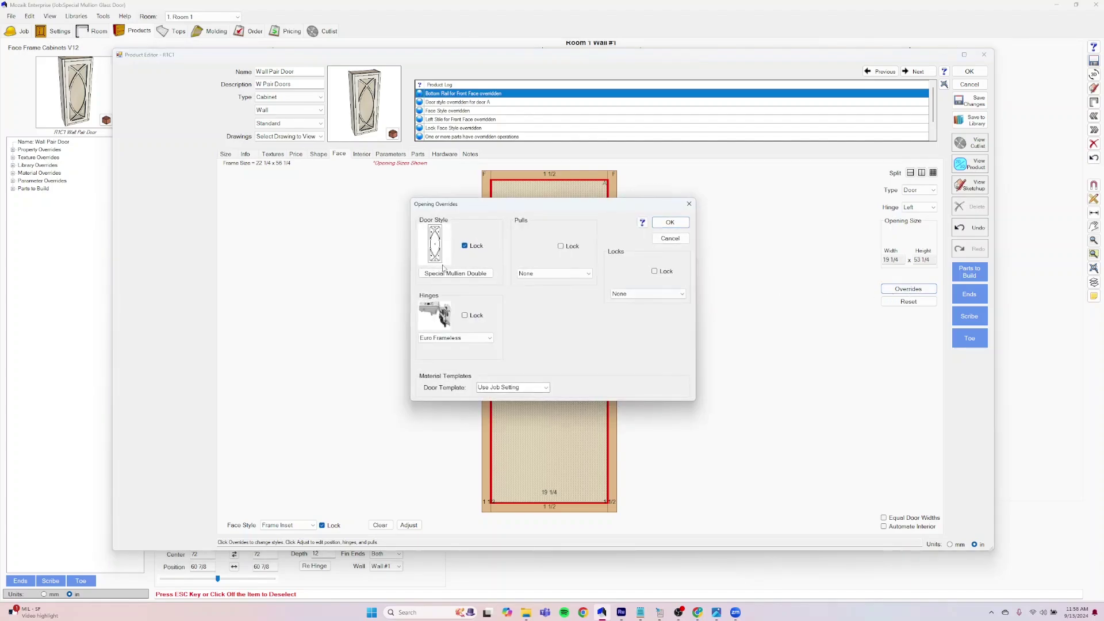
{"action": "left_click", "coordinate": [461, 274]}
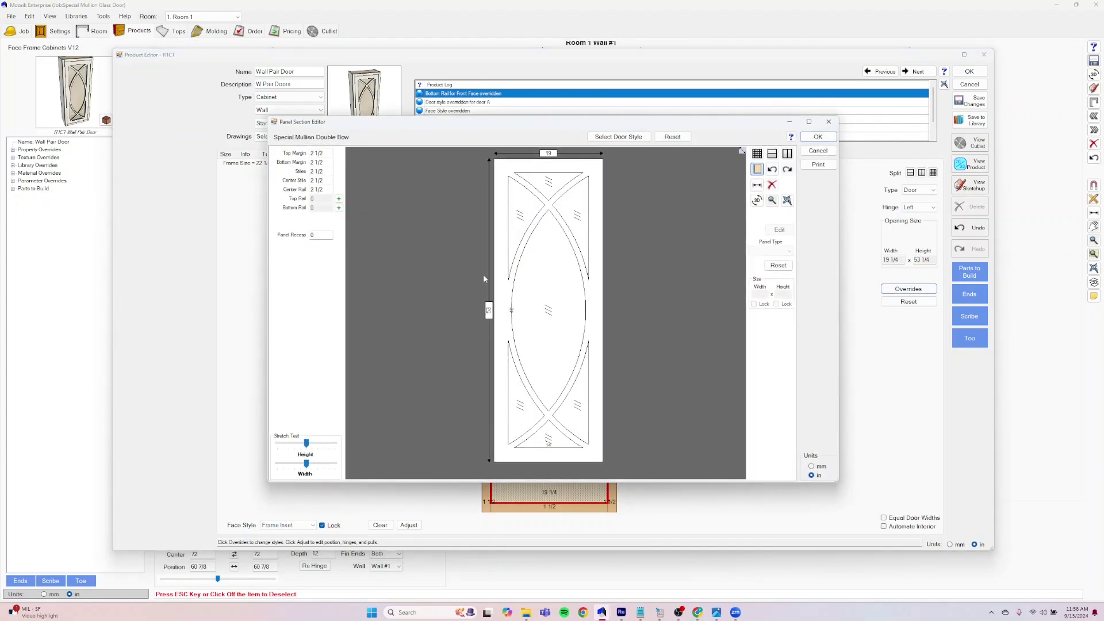
{"action": "left_click", "coordinate": [537, 285]}
- Apply the Double Bow special mullion pattern to the glass panel and set its width
{"action": "right_click", "coordinate": [536, 285]}
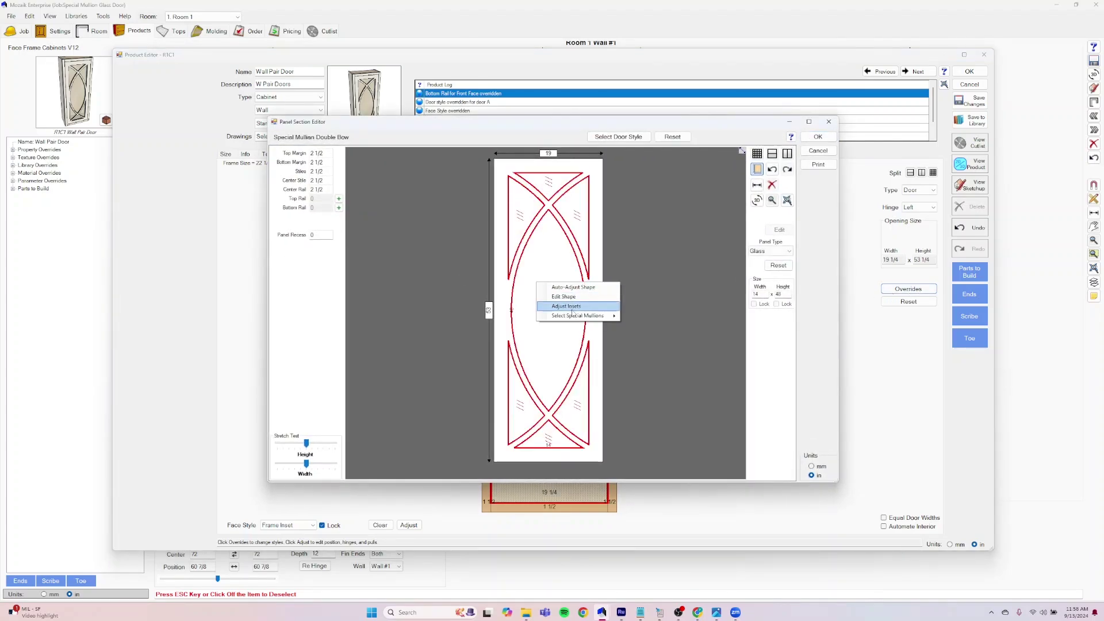
{"action": "mouse_move", "coordinate": [578, 315]}
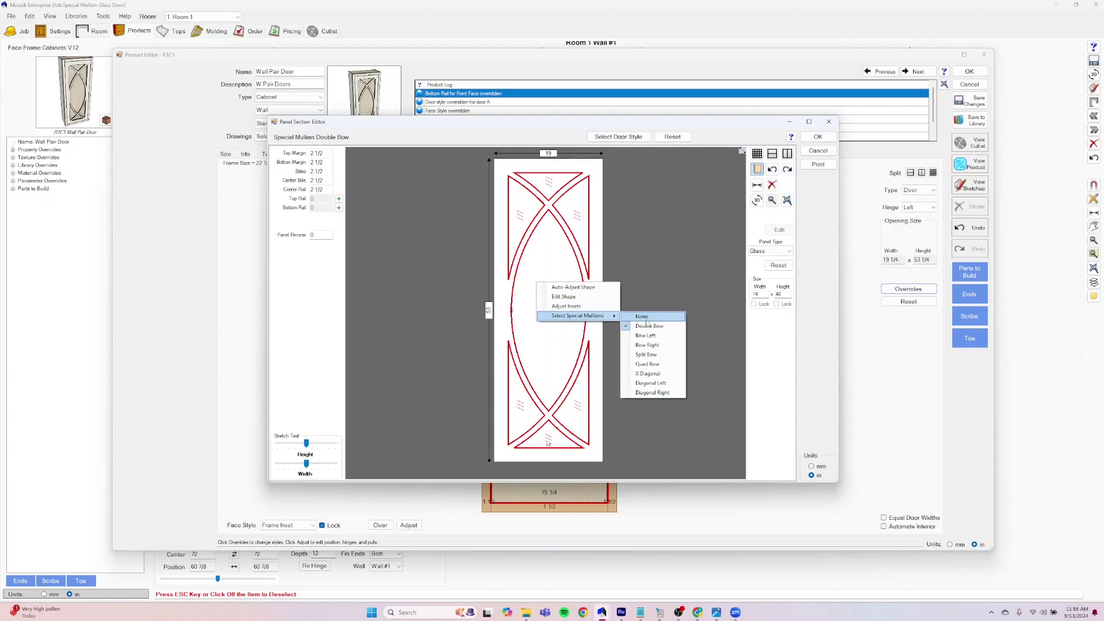
{"action": "left_click", "coordinate": [651, 327]}
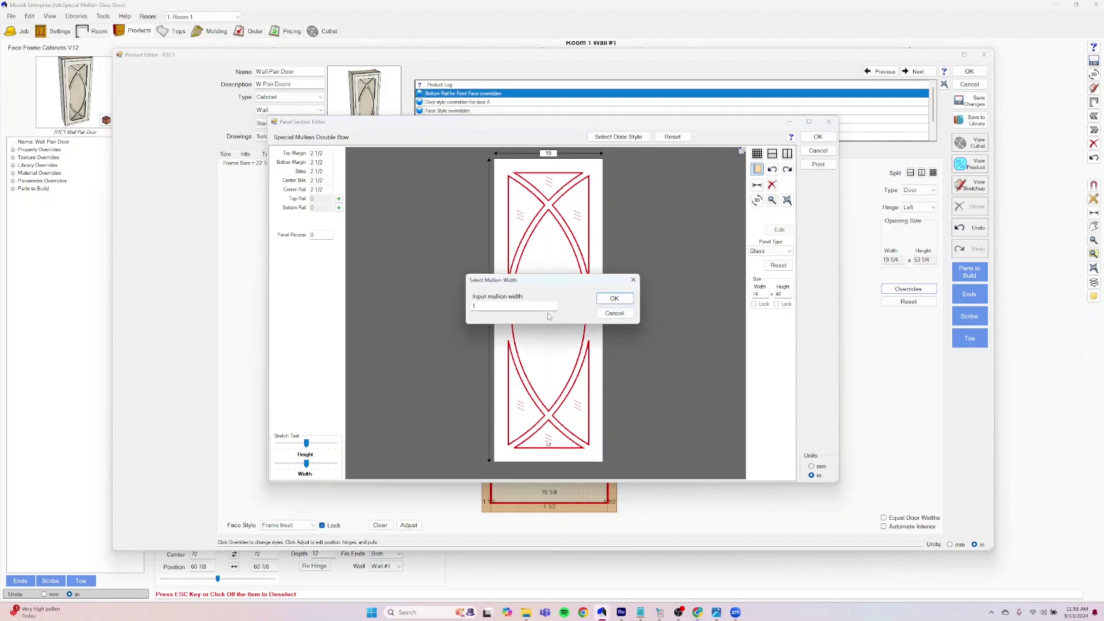
{"action": "left_click", "coordinate": [496, 304]}
{"action": "left_click", "coordinate": [613, 299]}
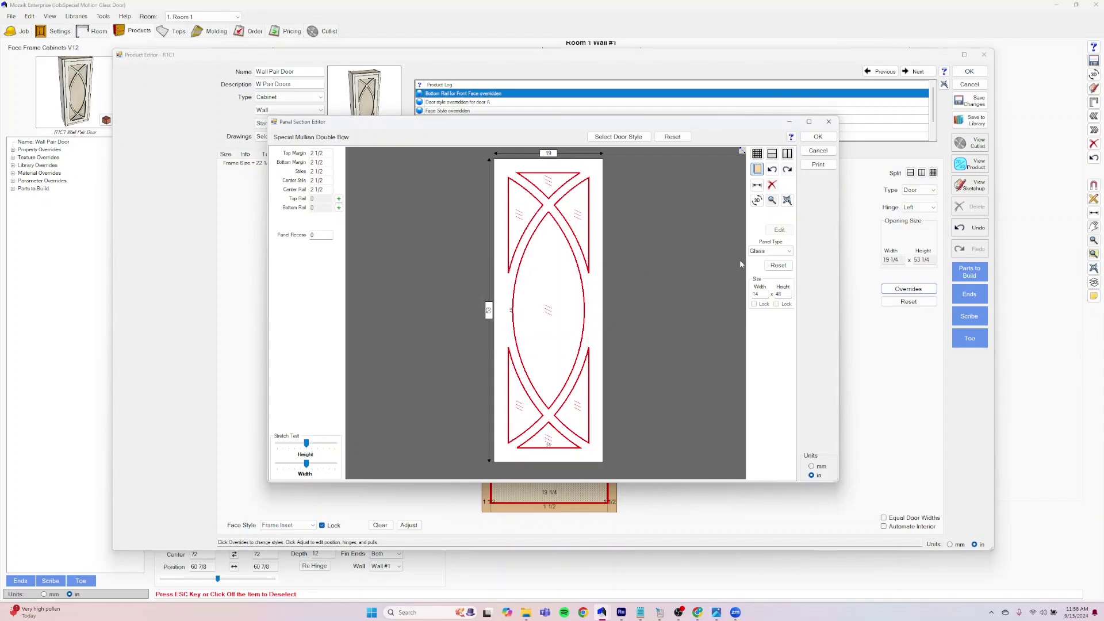
- Switch the panel's mullion pattern to Quad Bow at 1 1/2 width
{"action": "right_click", "coordinate": [577, 319]}
{"action": "mouse_move", "coordinate": [617, 349]}
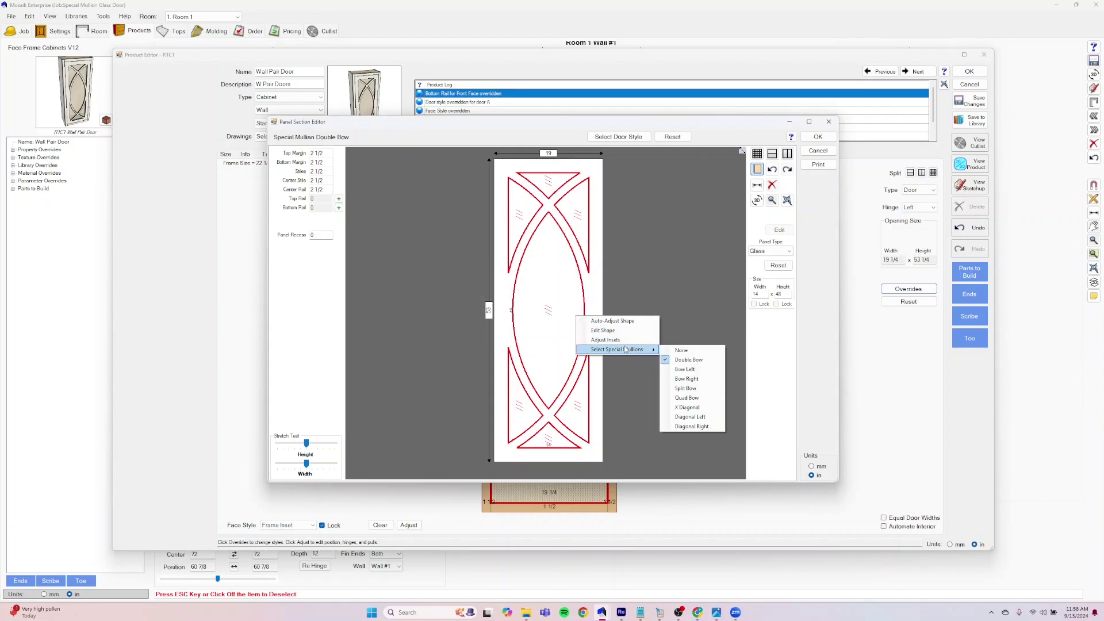
{"action": "left_click", "coordinate": [689, 398]}
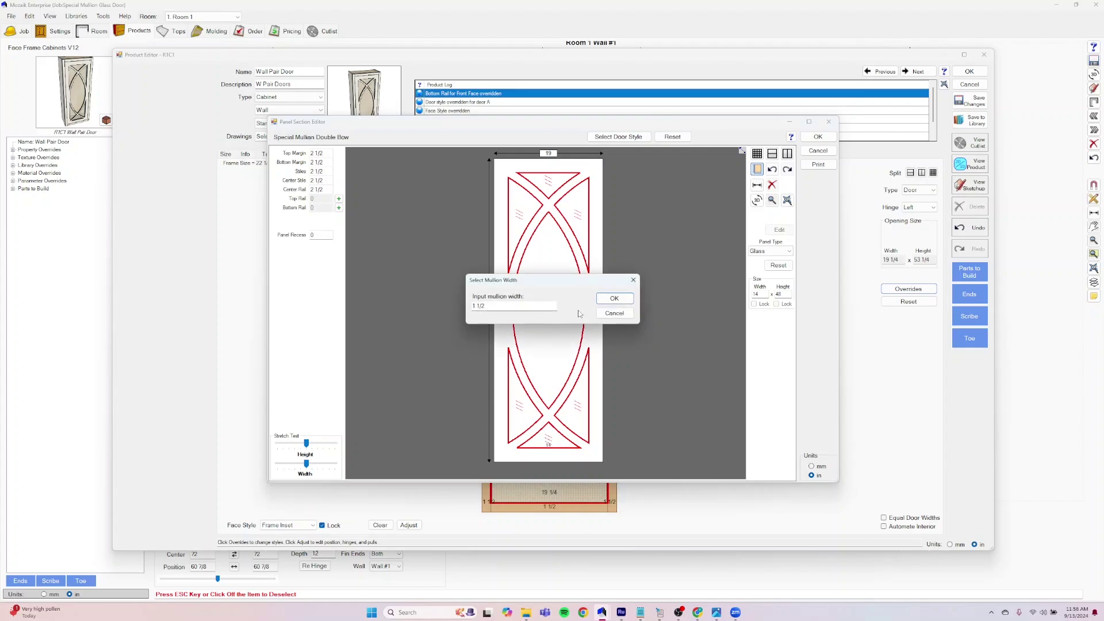
{"action": "left_click", "coordinate": [613, 299]}
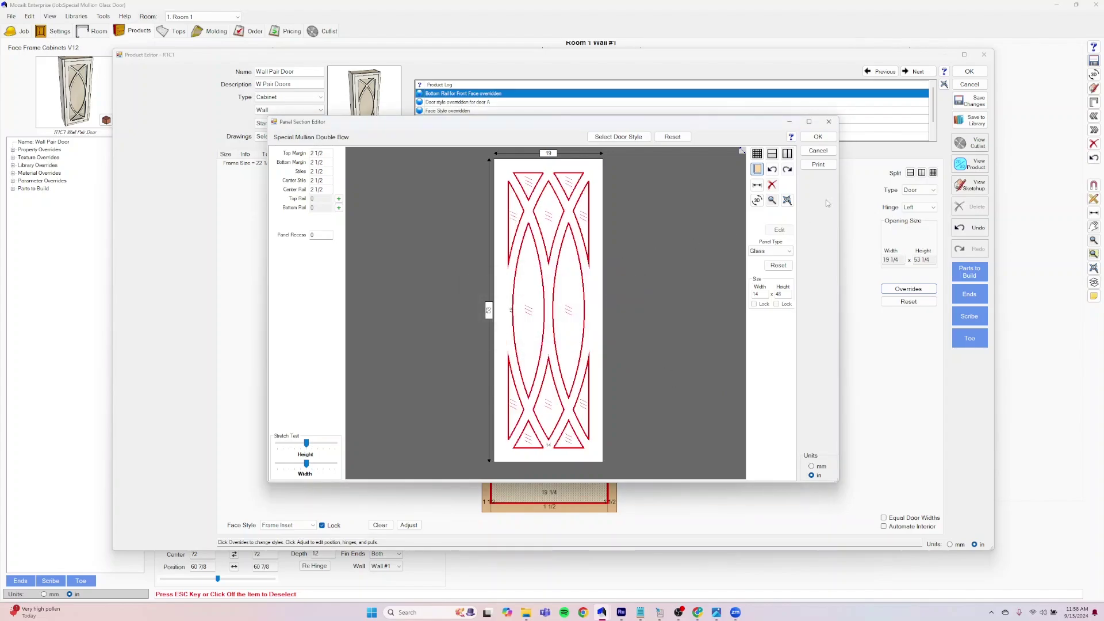
- Accept the panel layout and opening overrides, and open the Door(L) part properties
{"action": "left_click", "coordinate": [818, 137]}
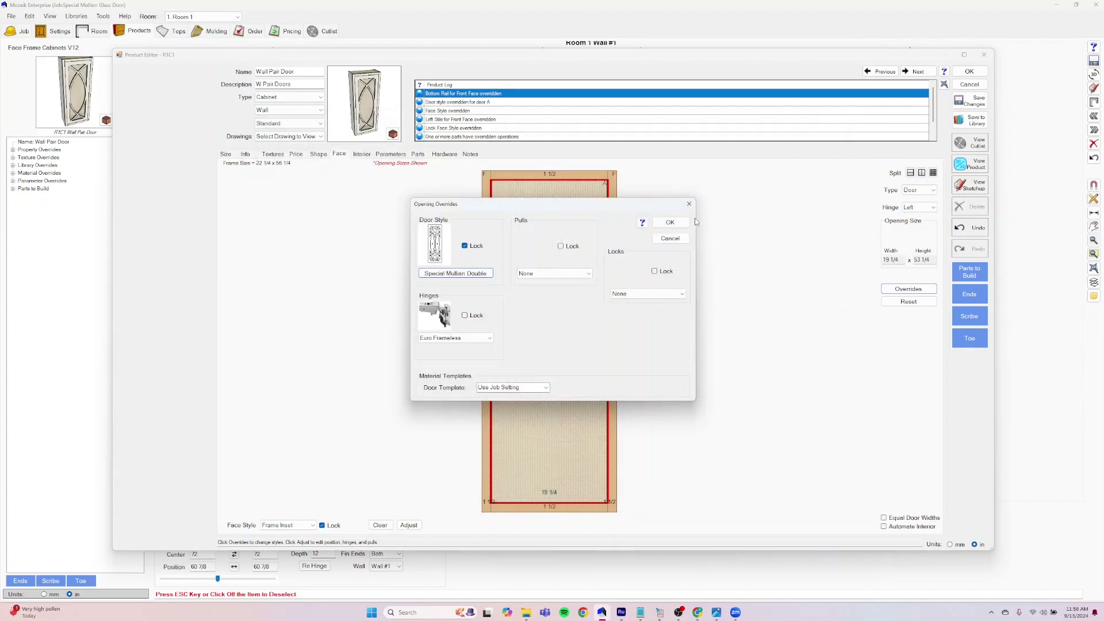
{"action": "left_click", "coordinate": [670, 223]}
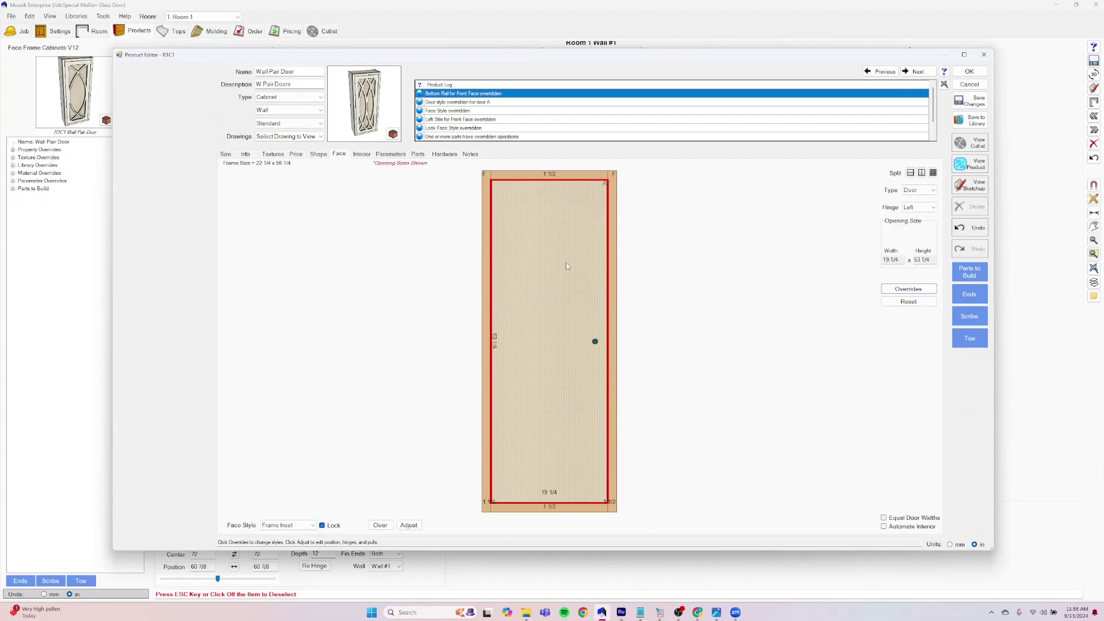
{"action": "left_click", "coordinate": [418, 154]}
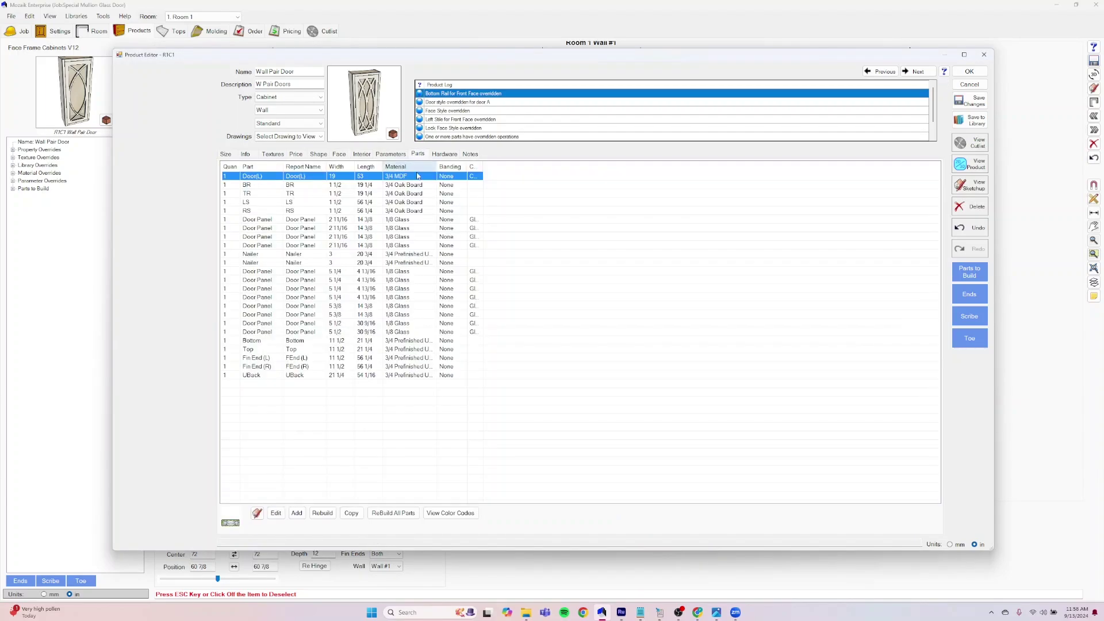
{"action": "double_click", "coordinate": [273, 177]}
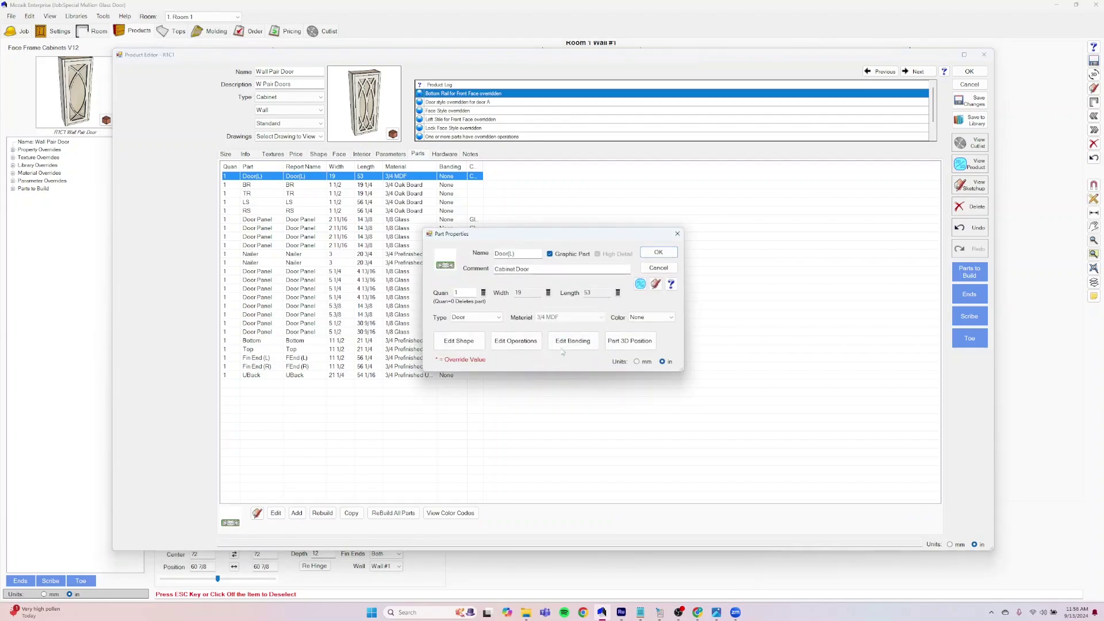
- Inspect Door(L)'s flip-side operations and its 1/4-inch pocket's corner point
{"action": "left_click", "coordinate": [519, 343]}
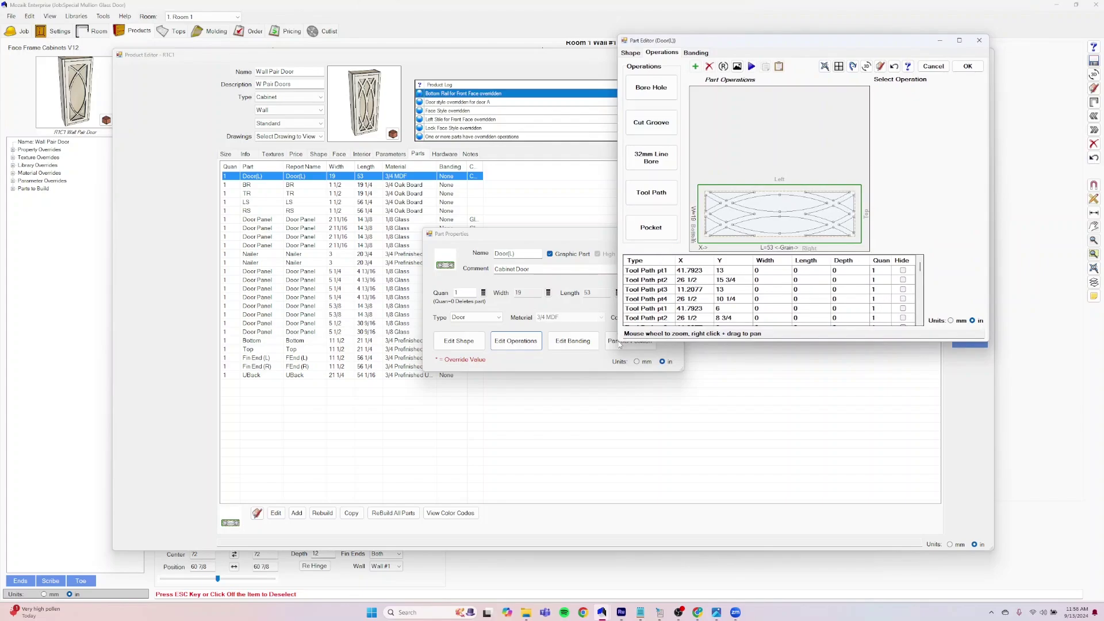
{"action": "left_click_drag", "start_coordinate": [618, 340], "coordinate": [424, 419]}
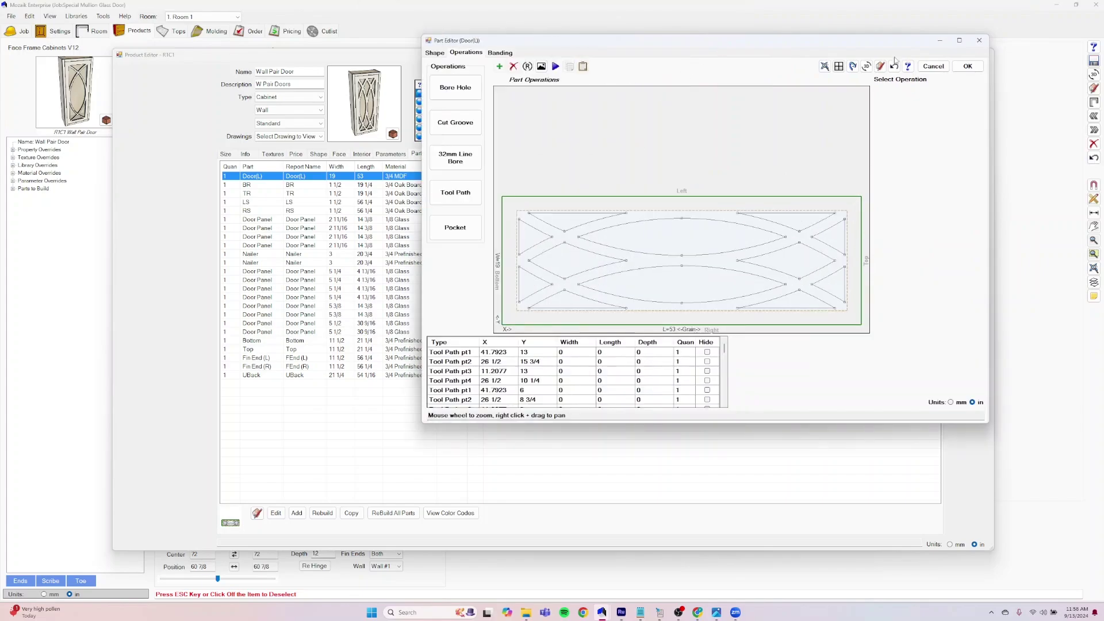
{"action": "left_click", "coordinate": [853, 65]}
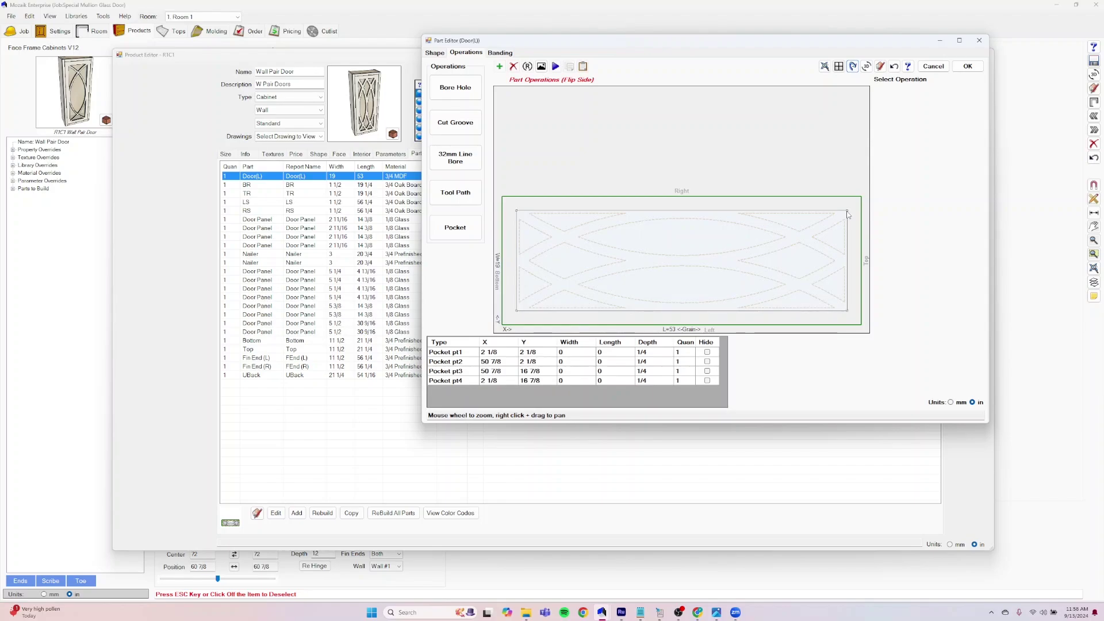
{"action": "left_click", "coordinate": [848, 213]}
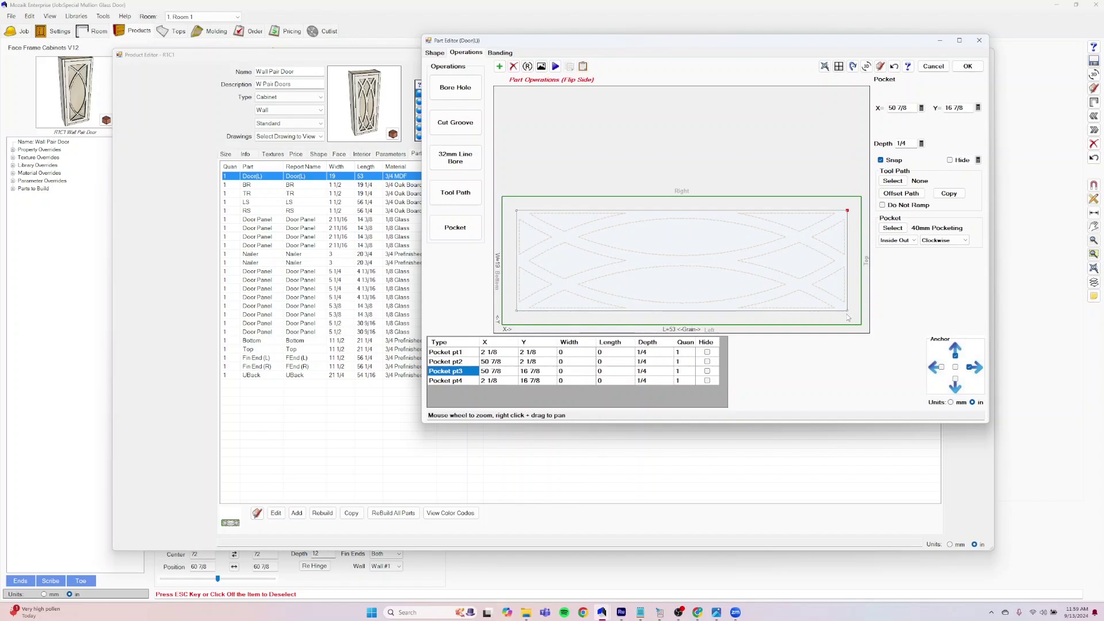
{"action": "left_click", "coordinate": [966, 66]}
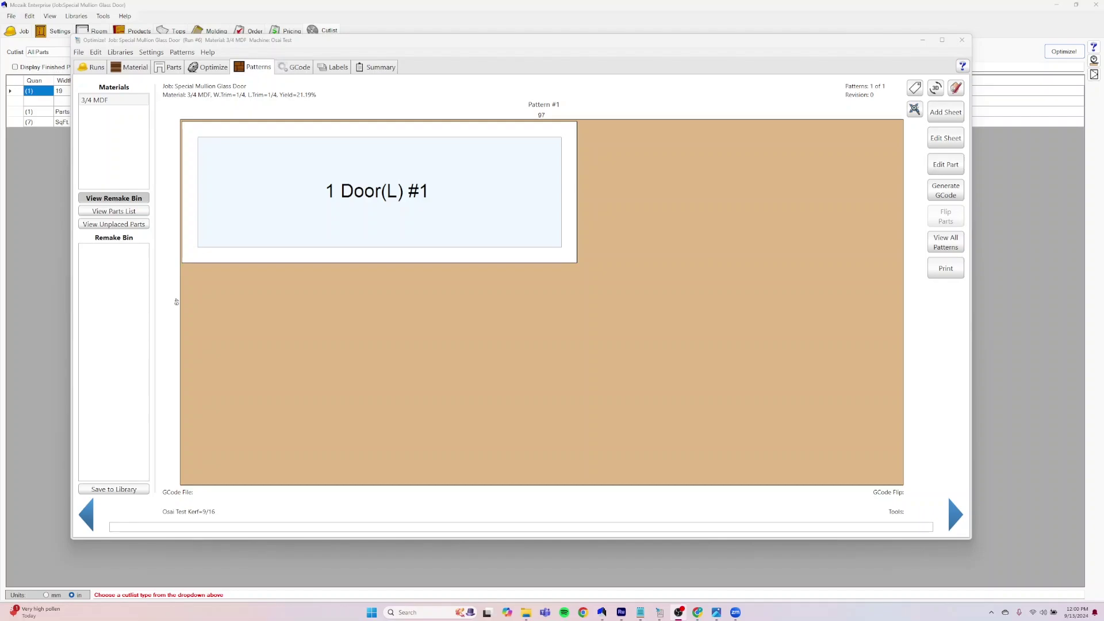
{"action": "left_click", "coordinate": [934, 88]}
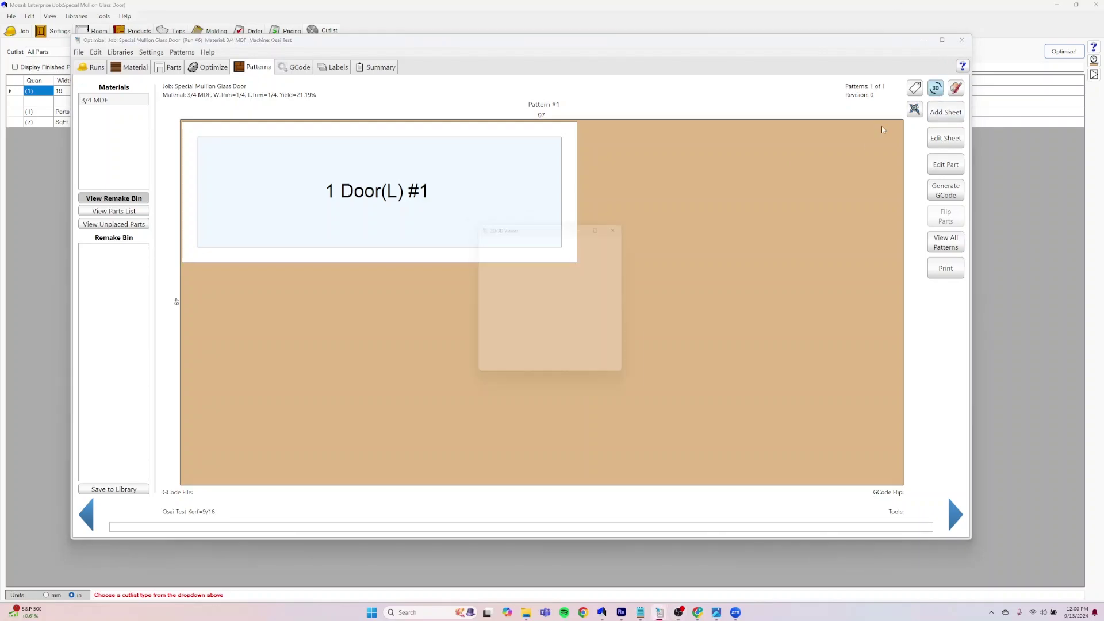
{"action": "left_click_drag", "start_coordinate": [637, 385], "coordinate": [821, 488]}
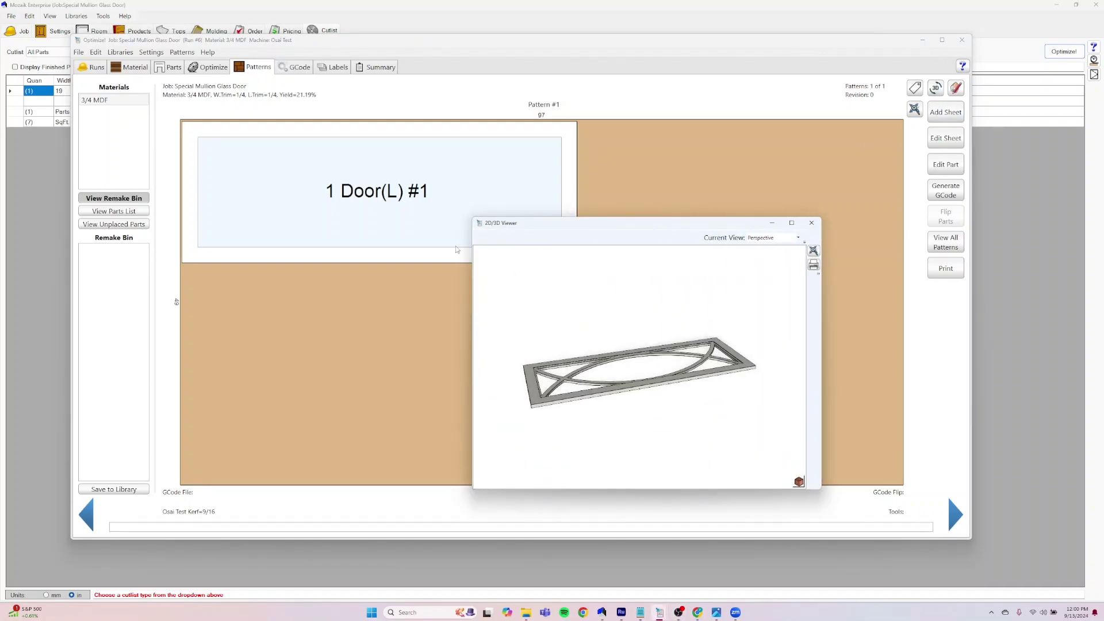
{"action": "left_click_drag", "start_coordinate": [445, 187], "coordinate": [304, 55]}
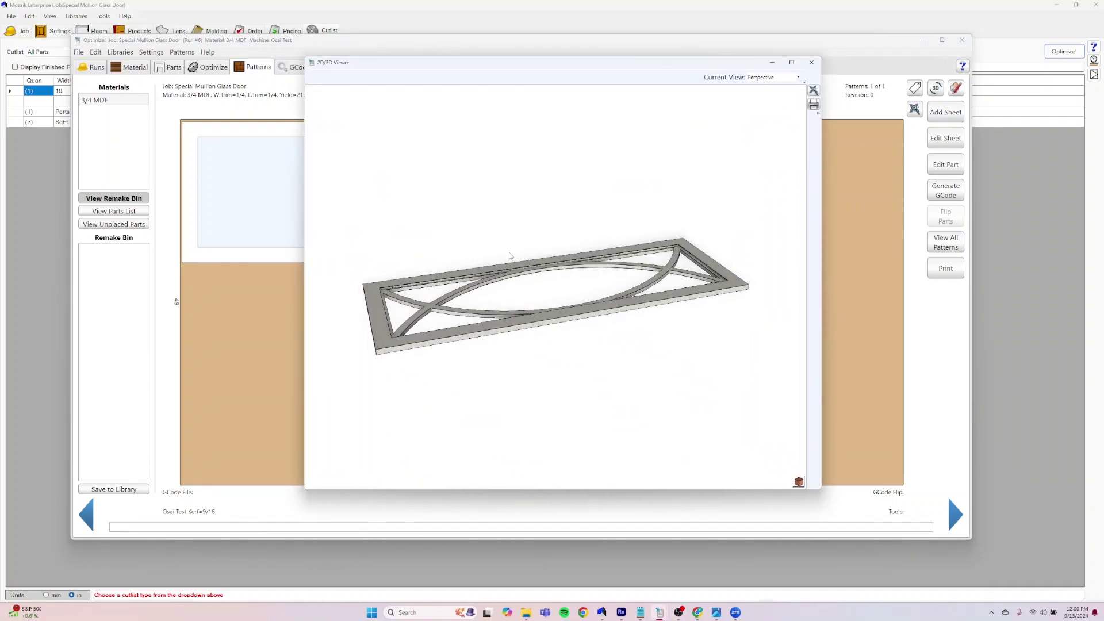
{"action": "left_click_drag", "start_coordinate": [510, 254], "coordinate": [530, 267]}
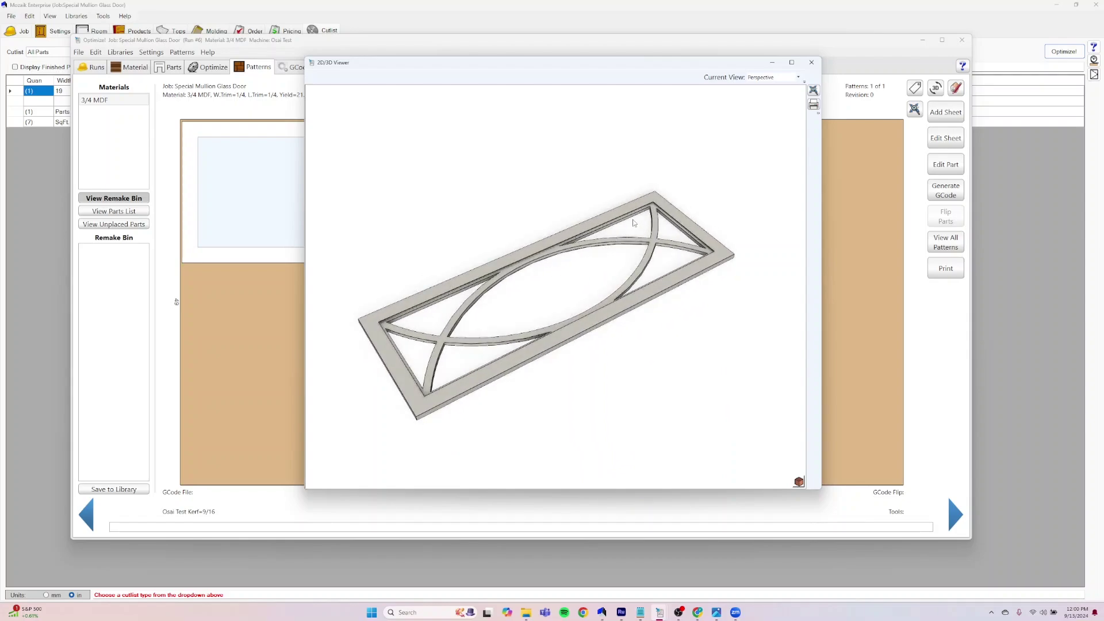
{"action": "left_click", "coordinate": [810, 62]}
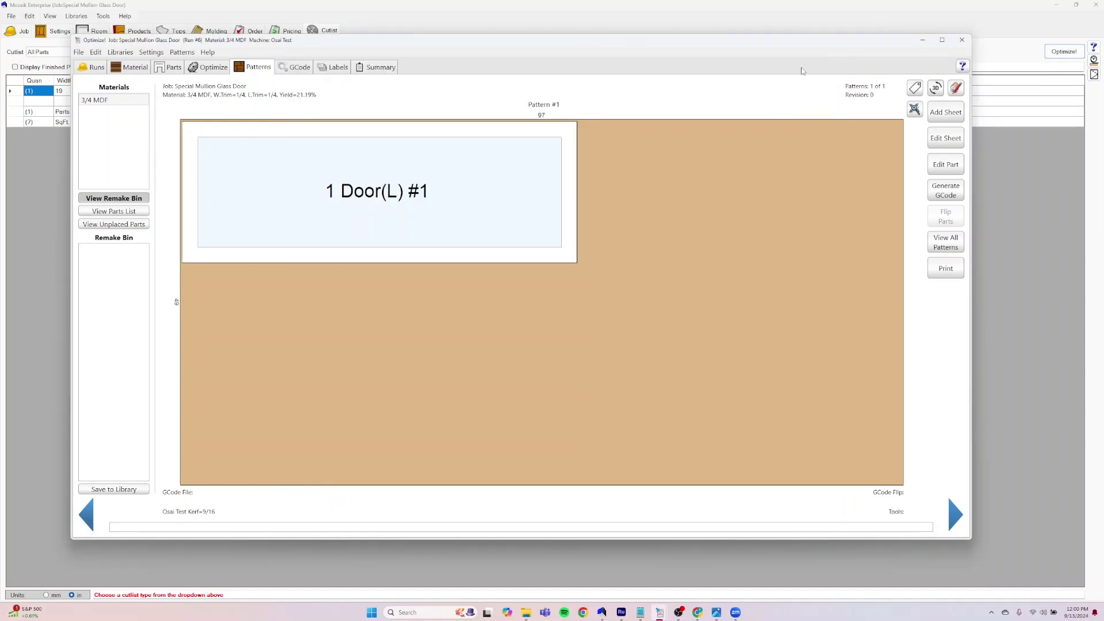
- Make the Special Mullian Glass Cutout tool group cut 0.735 deep instead of through
{"action": "left_click", "coordinate": [127, 56]}
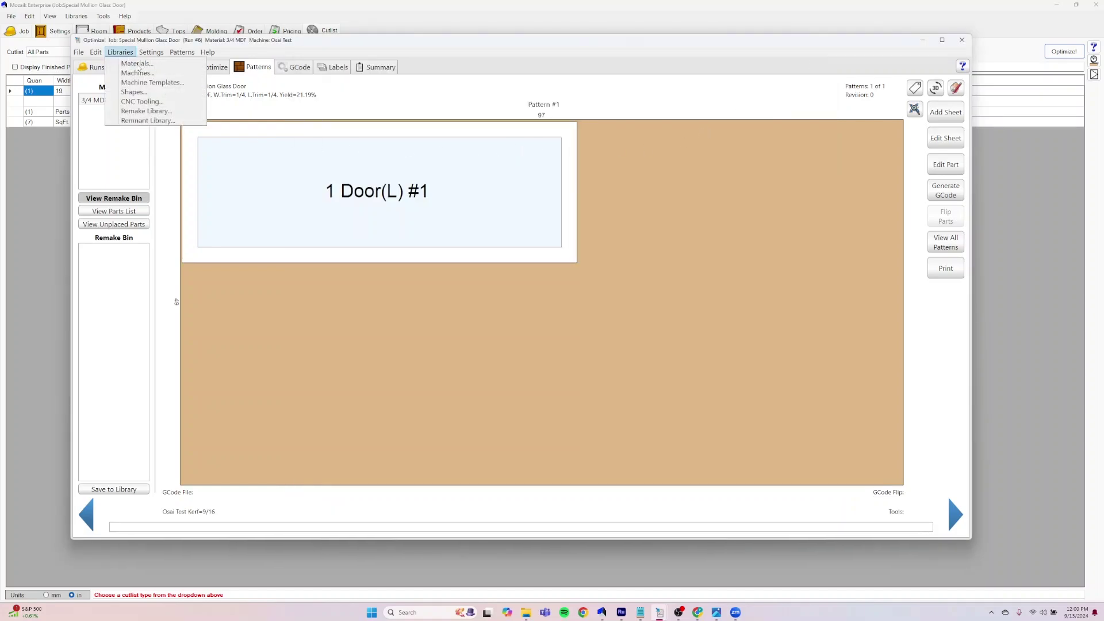
{"action": "left_click", "coordinate": [140, 101]}
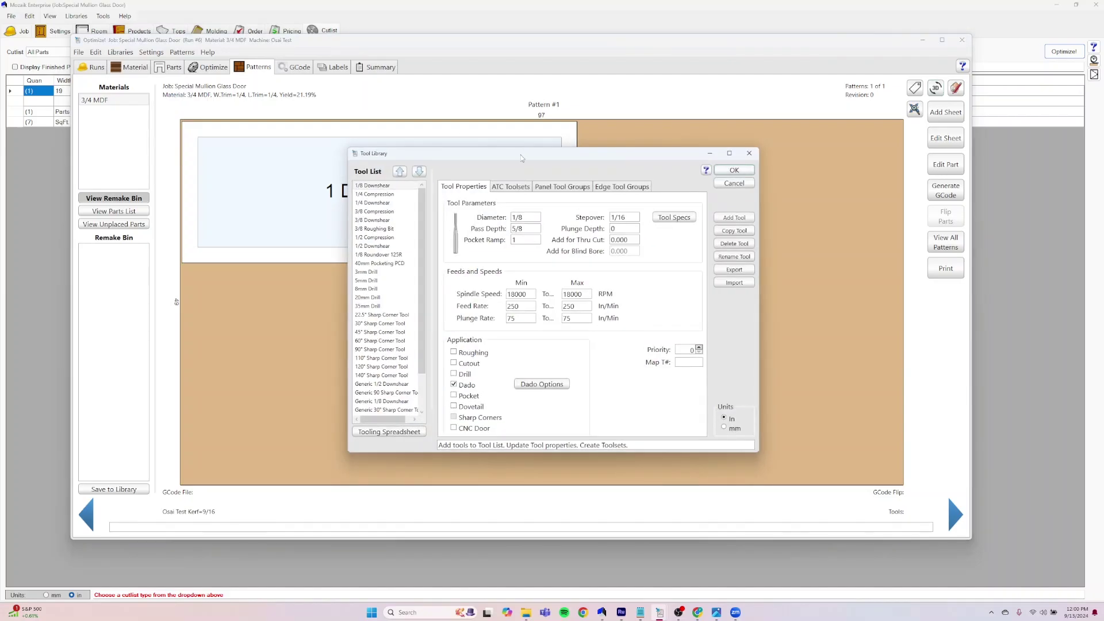
{"action": "left_click", "coordinate": [561, 188]}
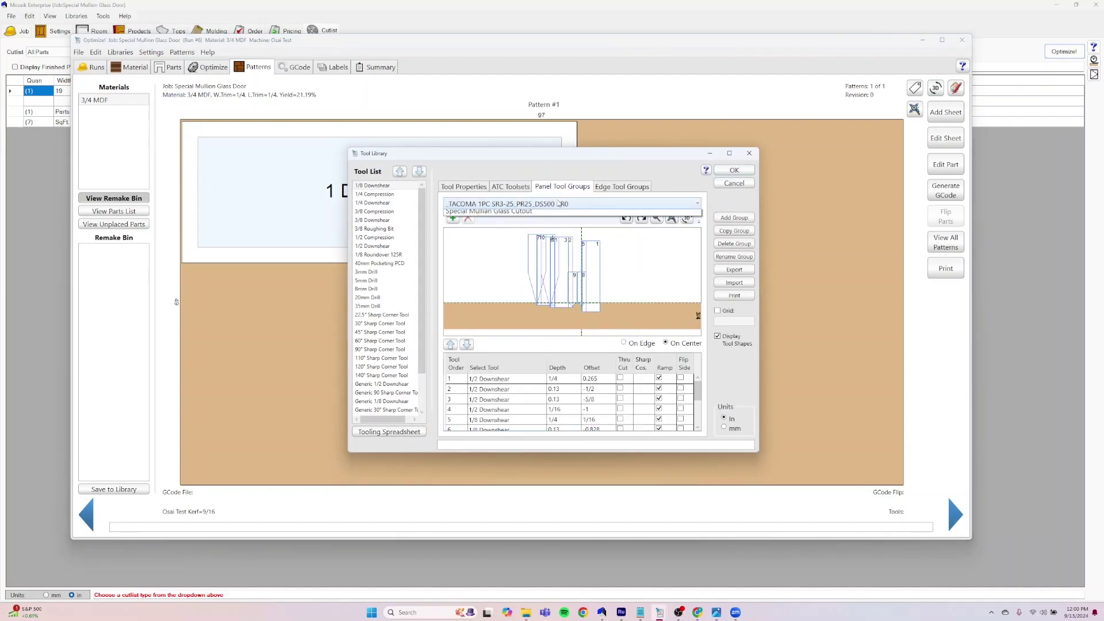
{"action": "left_click", "coordinate": [552, 204]}
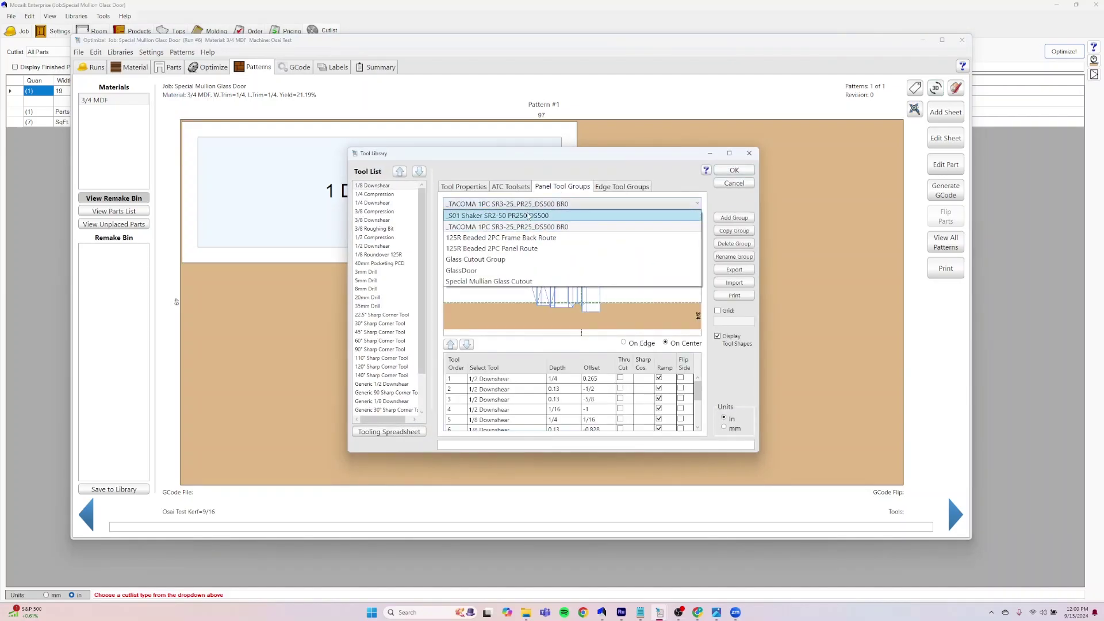
{"action": "left_click", "coordinate": [493, 283]}
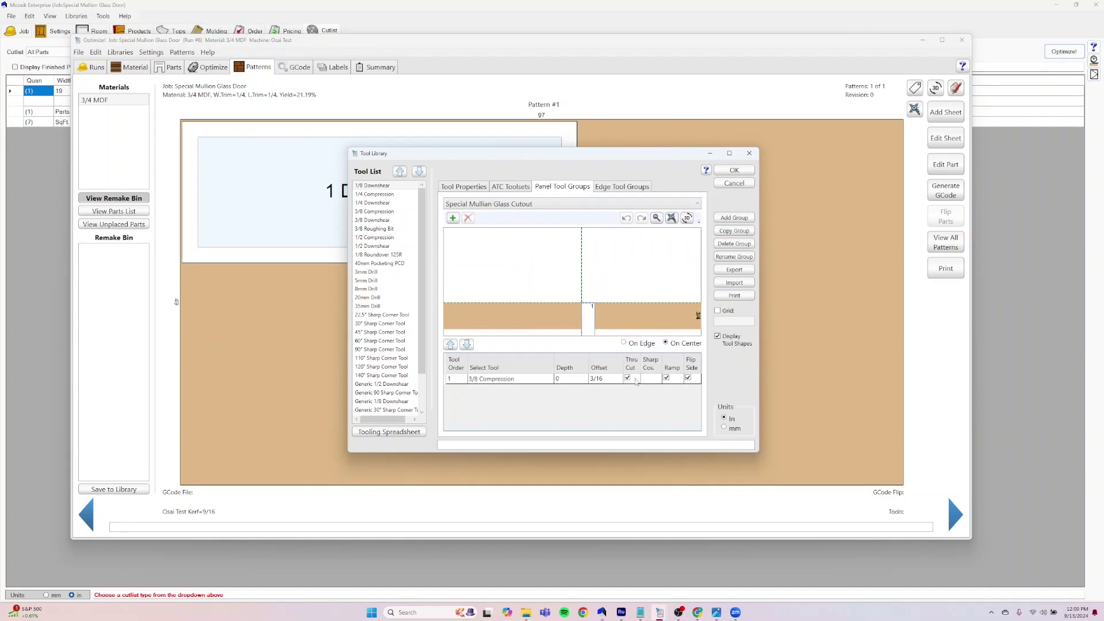
{"action": "left_click", "coordinate": [628, 379]}
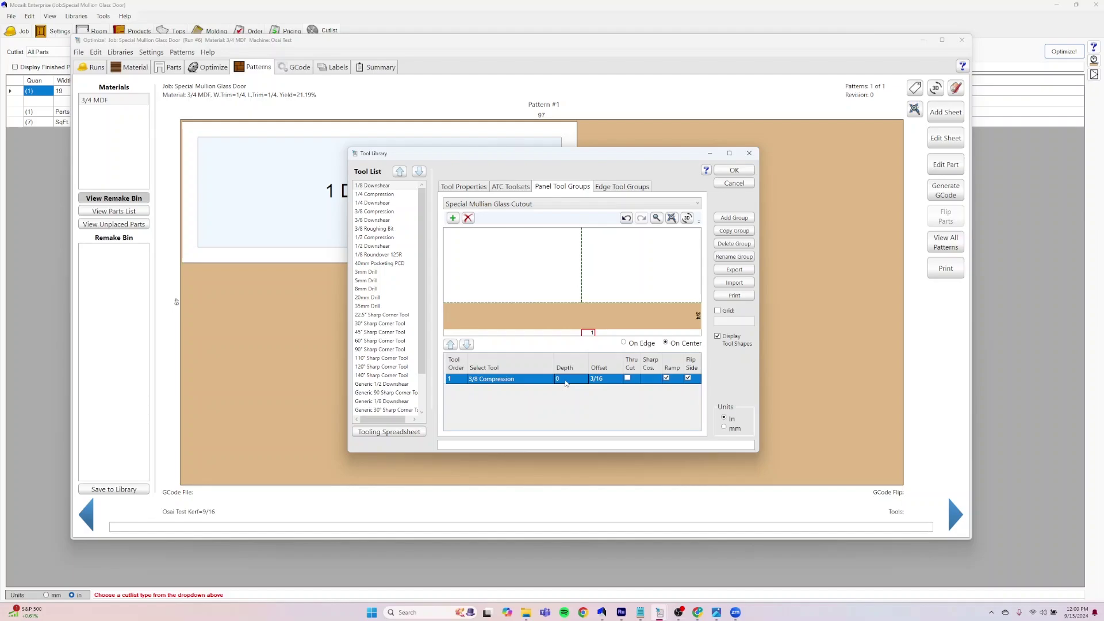
{"action": "left_click", "coordinate": [565, 382]}
{"action": "left_click", "coordinate": [585, 308]}
{"action": "type", "text": ".735"}
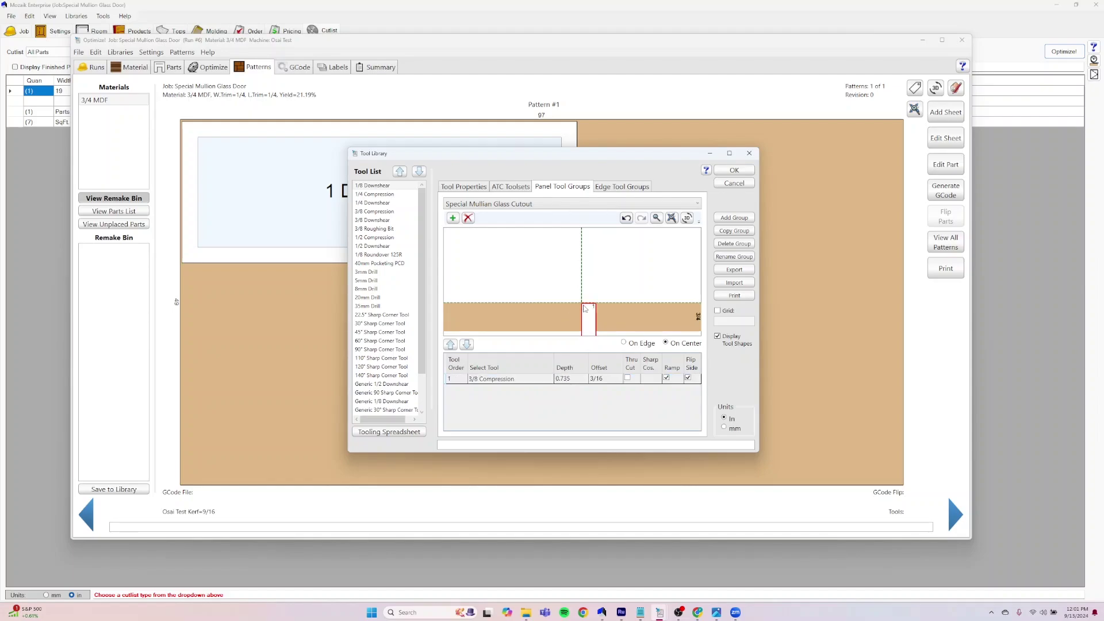
{"action": "scroll", "coordinate": [585, 308], "scroll_direction": "up", "scroll_amount": 1}
{"action": "scroll", "coordinate": [588, 307], "scroll_direction": "up", "scroll_amount": 1}
{"action": "scroll", "coordinate": [592, 305], "scroll_direction": "up", "scroll_amount": 1}
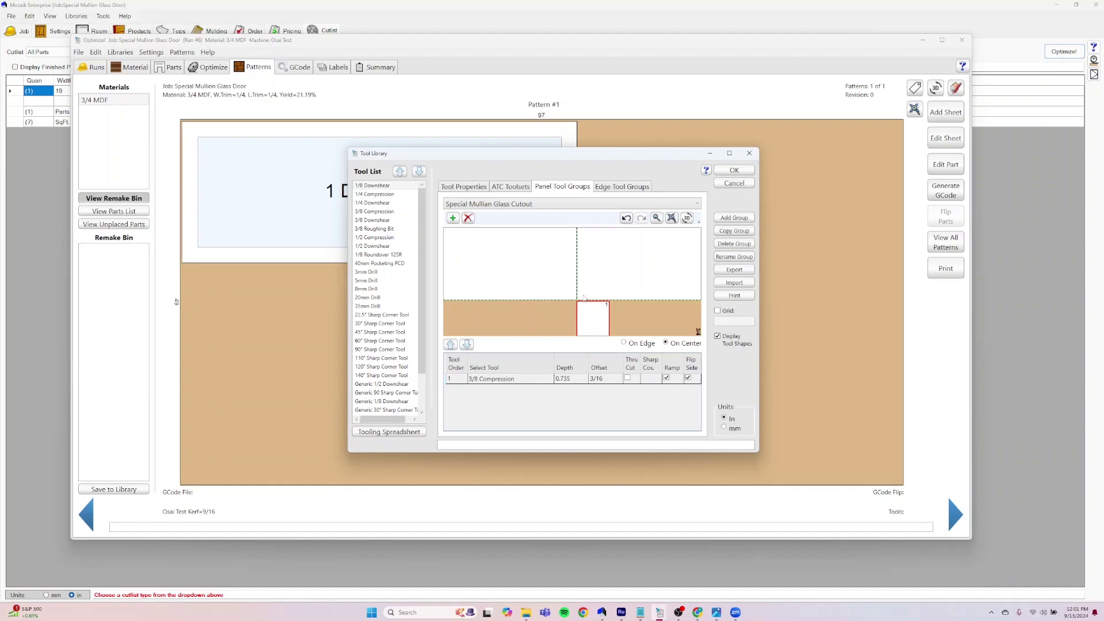
- Save the tool group, then enlarge and orbit a 3D preview of Door(L) #1's mullion grooves
{"action": "left_click", "coordinate": [734, 170]}
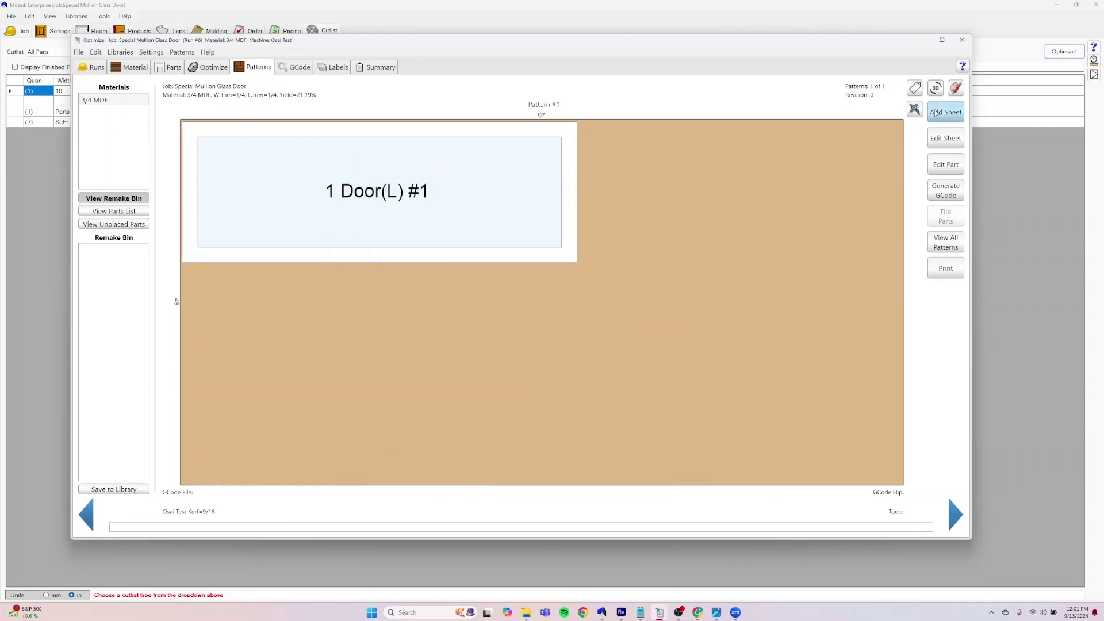
{"action": "left_click", "coordinate": [936, 89]}
{"action": "left_click_drag", "start_coordinate": [552, 222], "coordinate": [320, 98]}
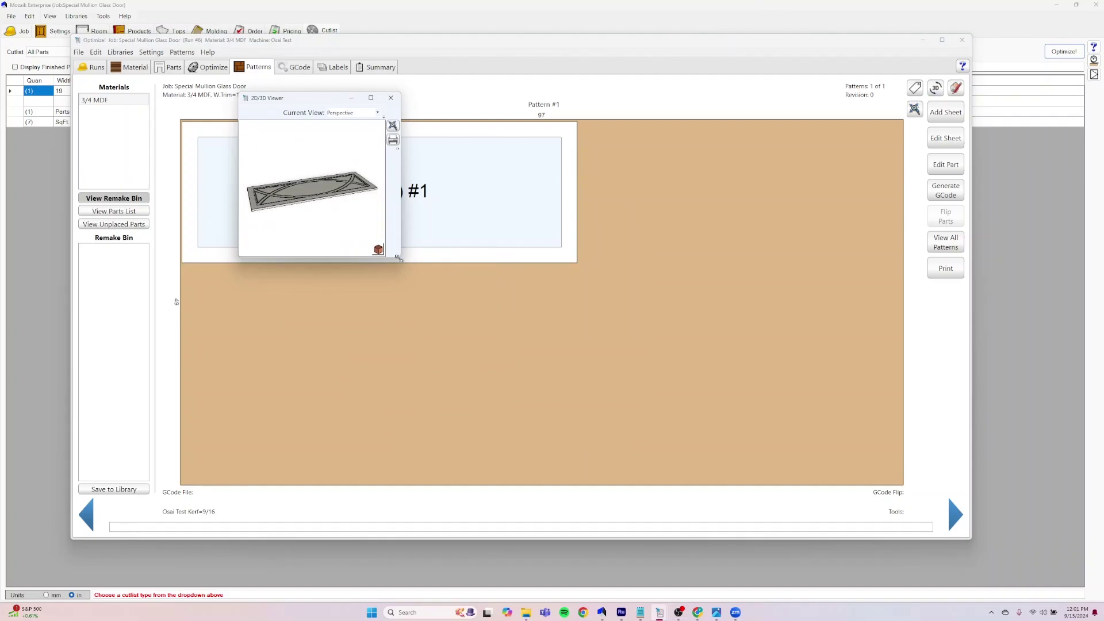
{"action": "left_click_drag", "start_coordinate": [397, 256], "coordinate": [1014, 565]}
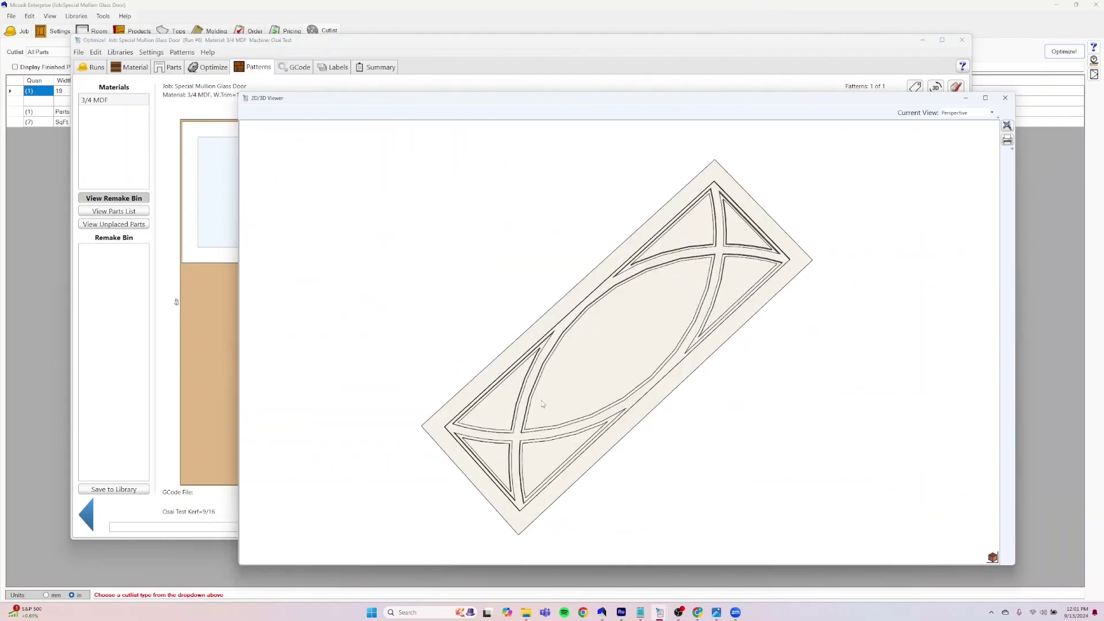
{"action": "left_click_drag", "start_coordinate": [540, 339], "coordinate": [599, 414]}
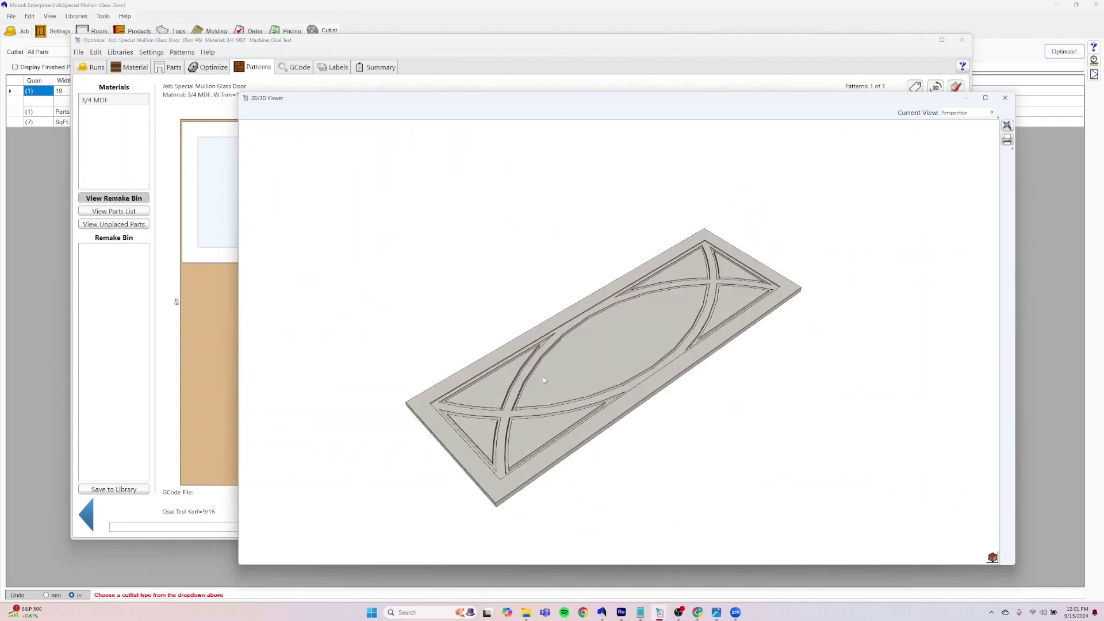
{"action": "scroll", "coordinate": [601, 414], "scroll_direction": "down", "scroll_amount": 1}
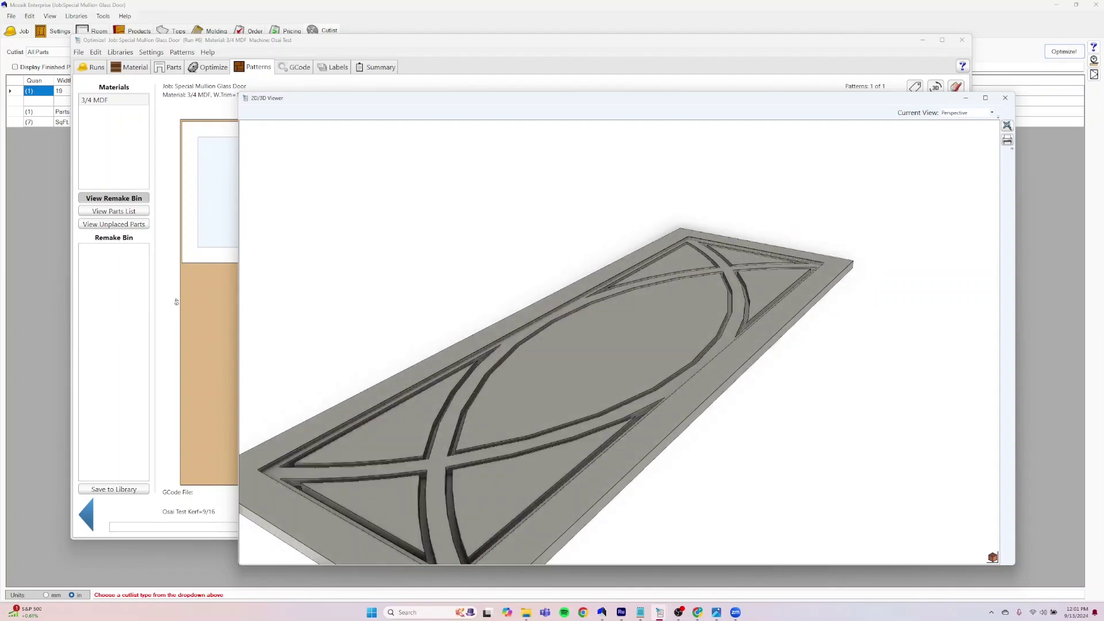